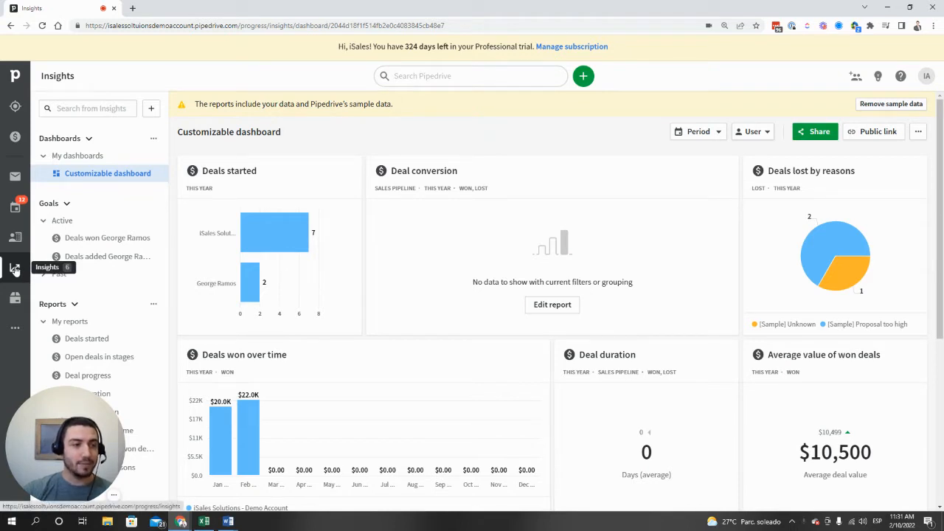
Open Insights and look over the reports on the Customizable dashboard
left_click(15, 270)
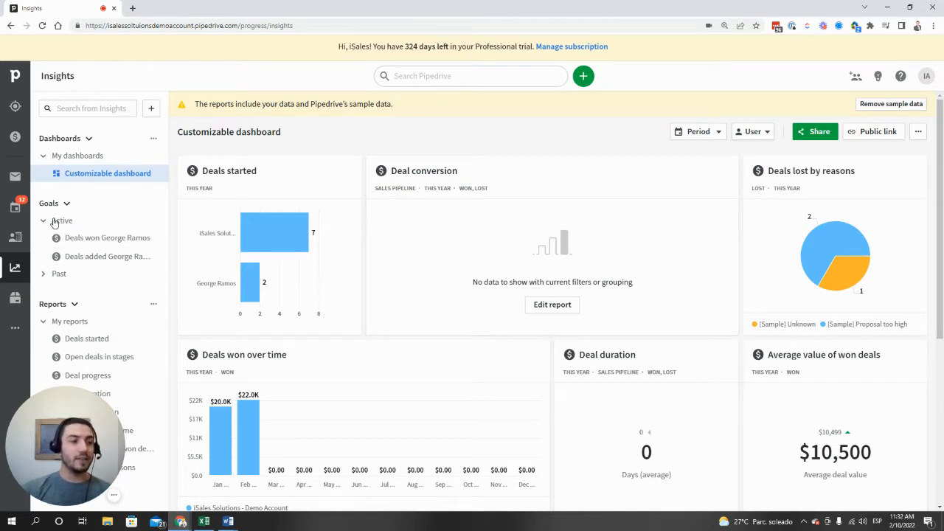
left_click_drag(87, 448, 902, 447)
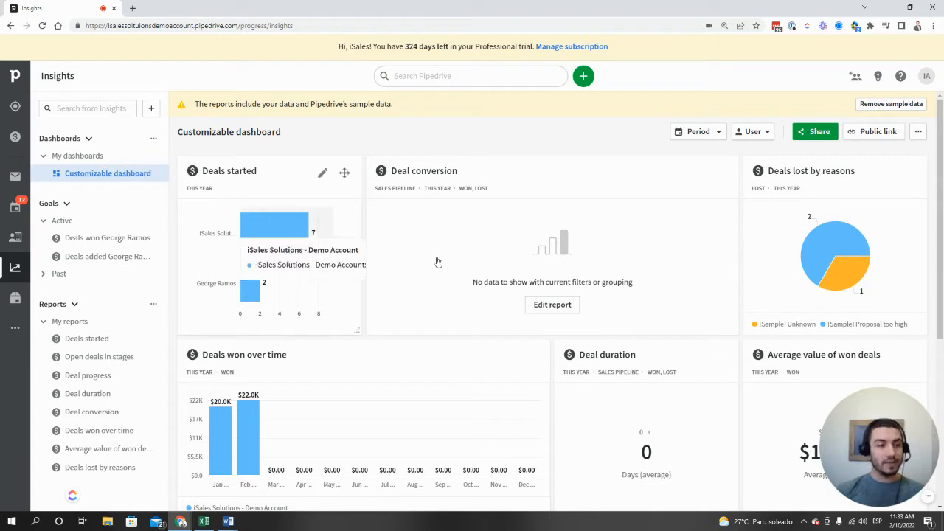
scroll(560, 219, "down", 4)
scroll(561, 219, "up", 4)
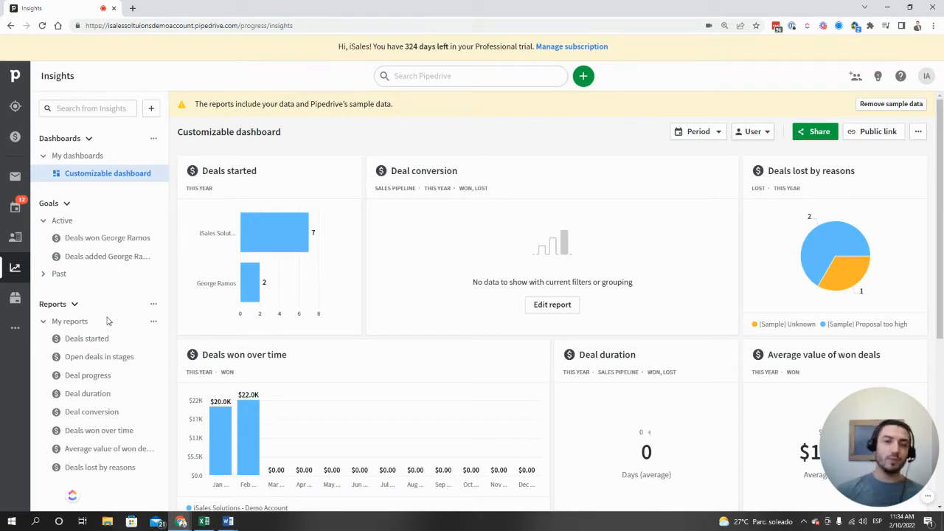
Add a new section named Sales to the reports list
left_click(153, 304)
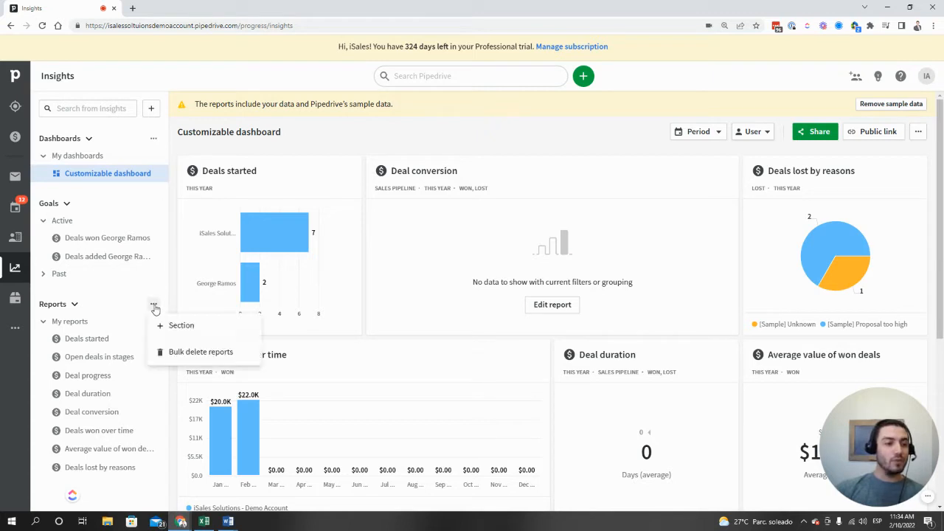
left_click(185, 328)
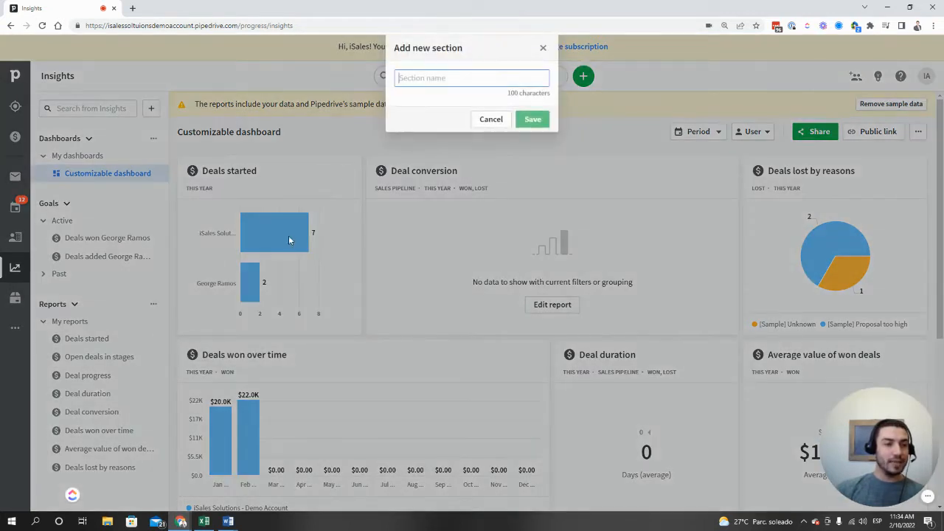
type("Sales")
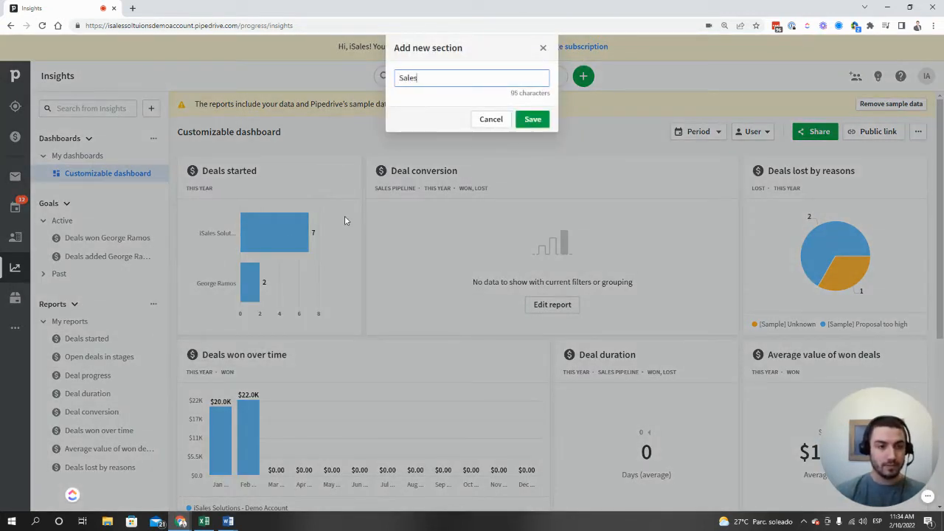
left_click(532, 119)
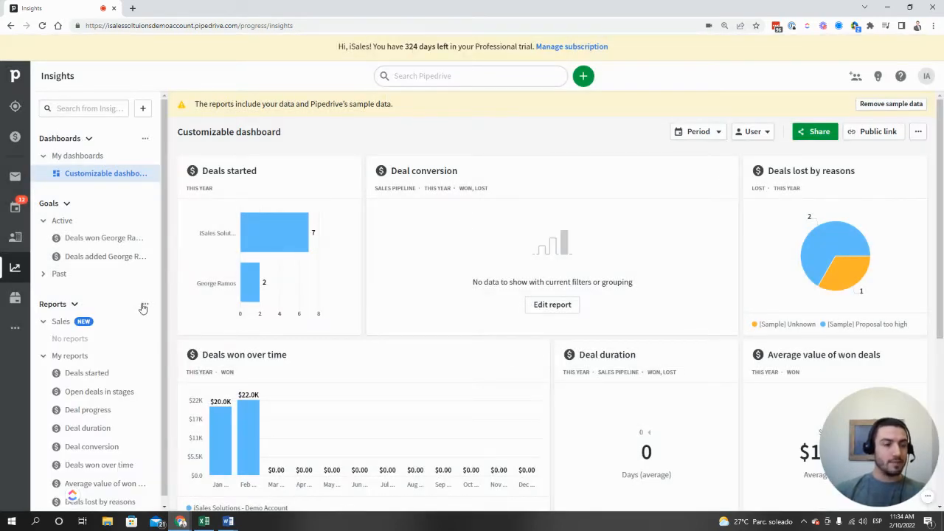
Add another report section named Activities
left_click(144, 304)
left_click(157, 324)
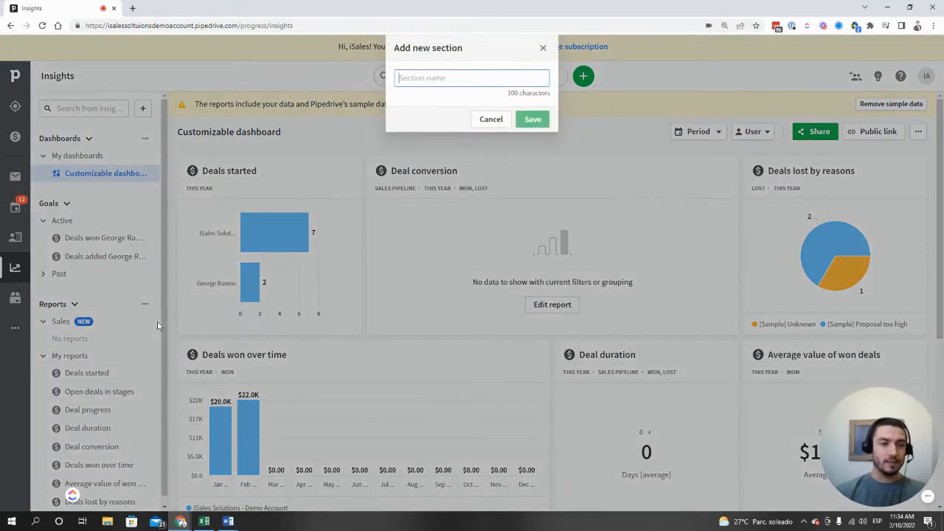
type("Activities")
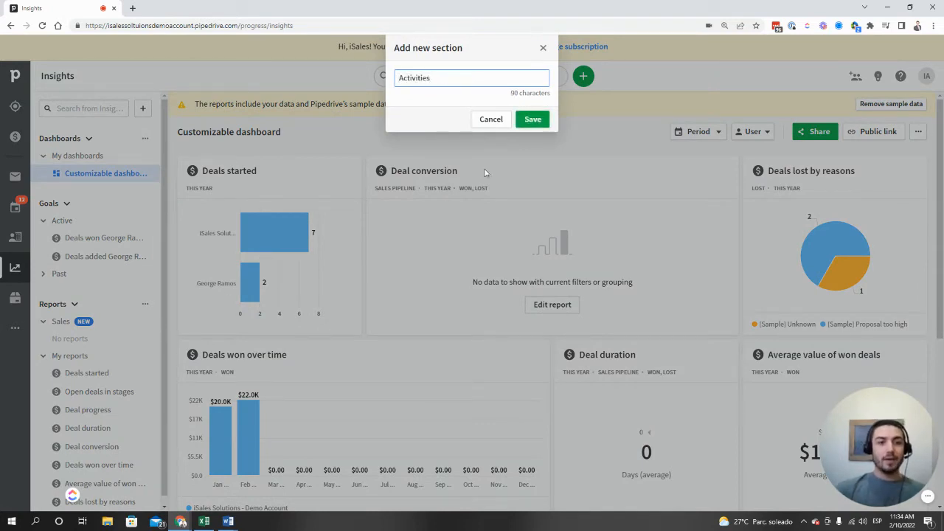
left_click(532, 119)
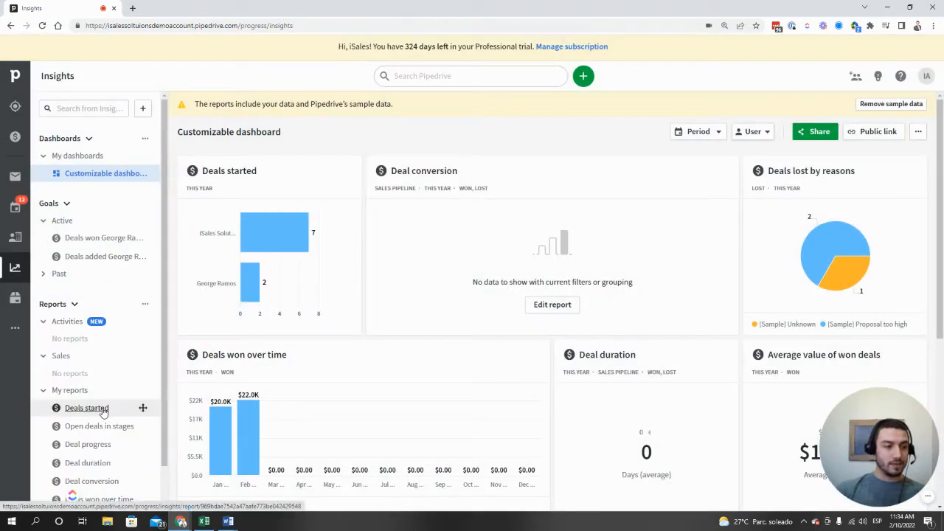
Move the Deals started report from My reports into the Sales section
left_click_drag(104, 413, 144, 422)
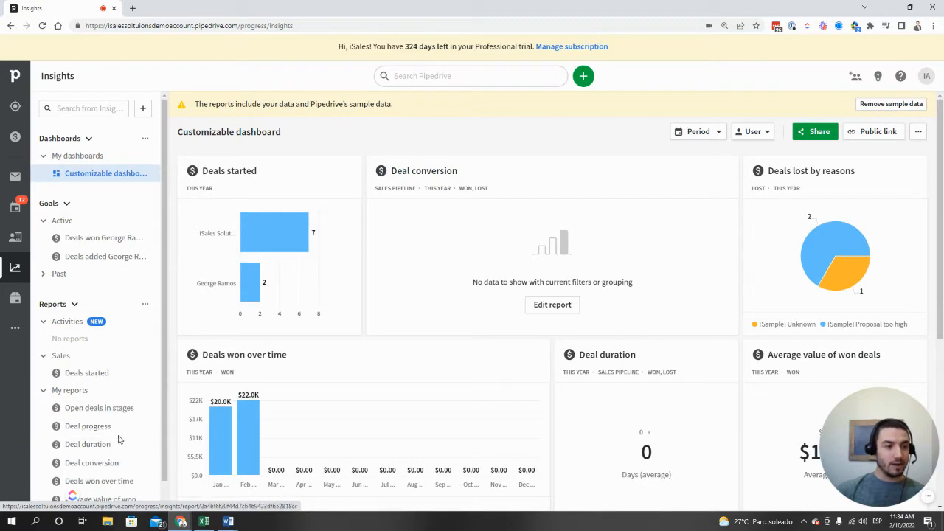
scroll(120, 438, "down", 1)
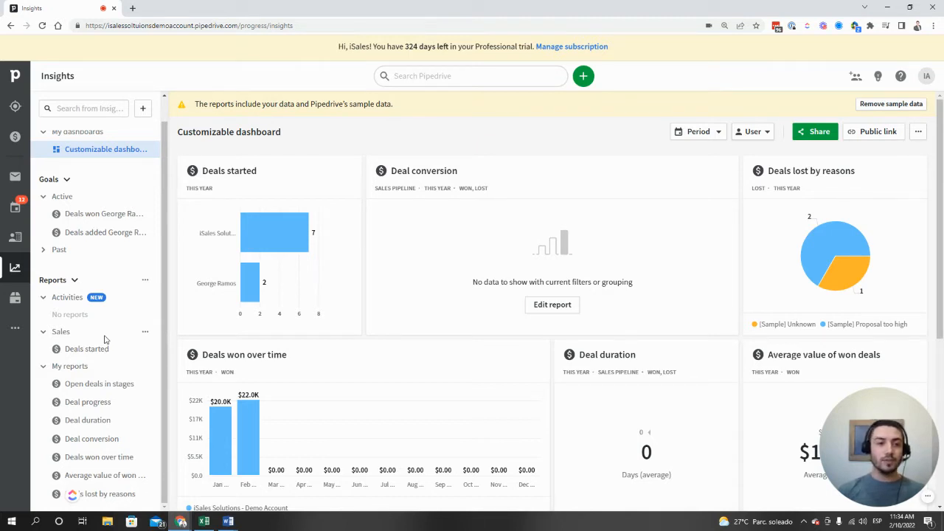
scroll(105, 339, "up", 1)
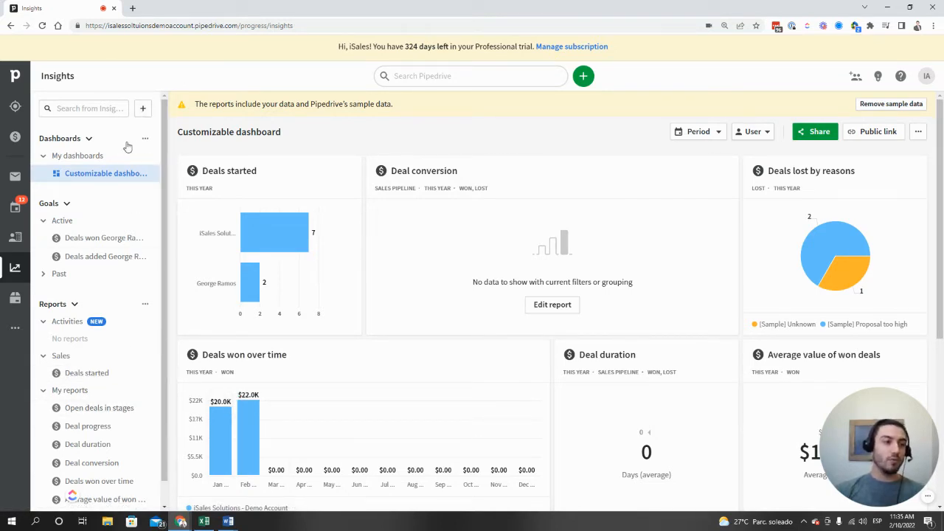
Create a new report, reviewing the available entities and choosing Deal with the Performance report type
left_click(144, 109)
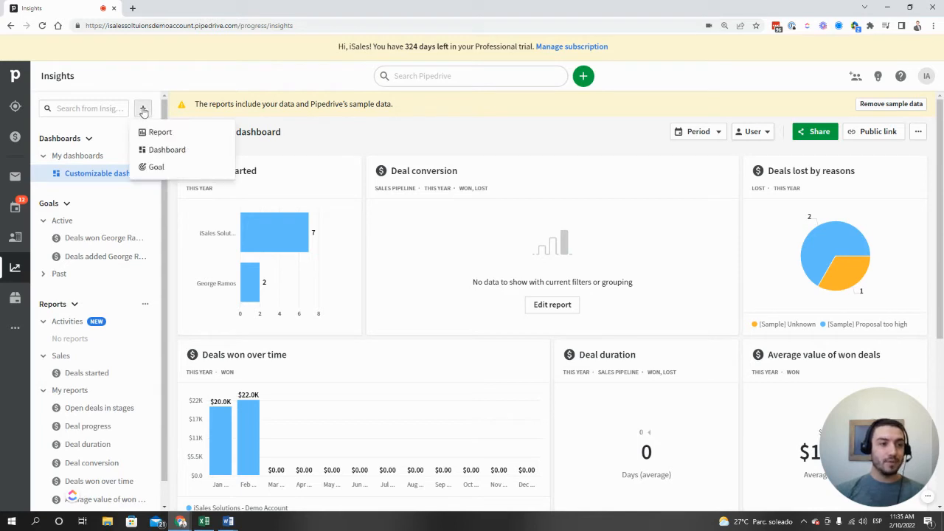
left_click(156, 132)
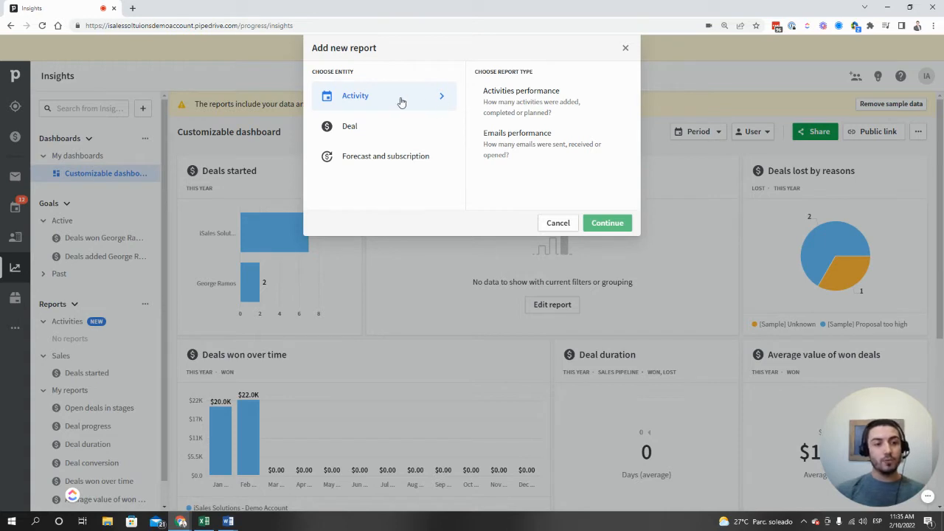
left_click(419, 155)
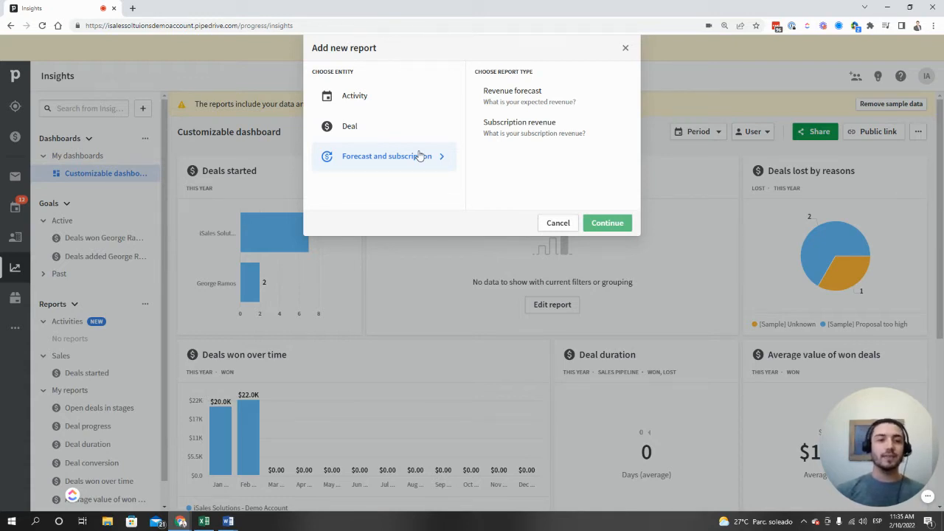
left_click(422, 110)
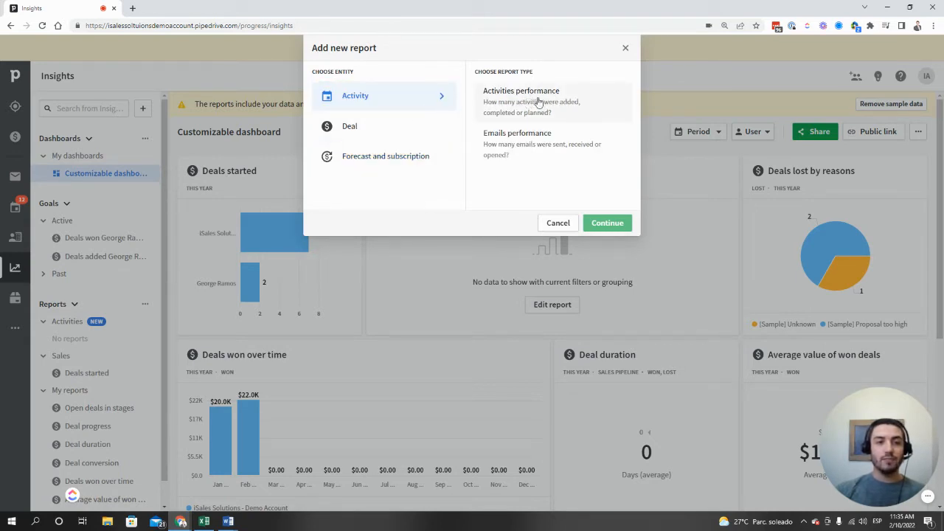
left_click(343, 131)
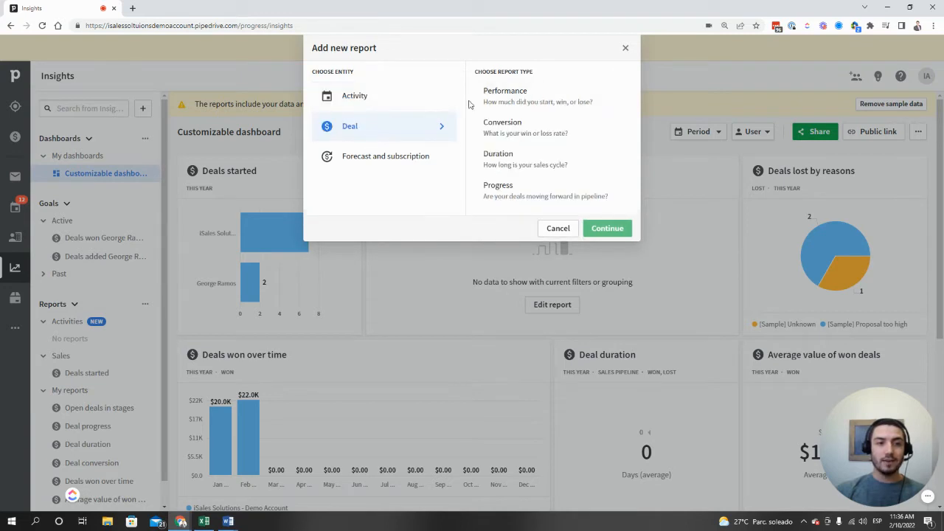
left_click(373, 106)
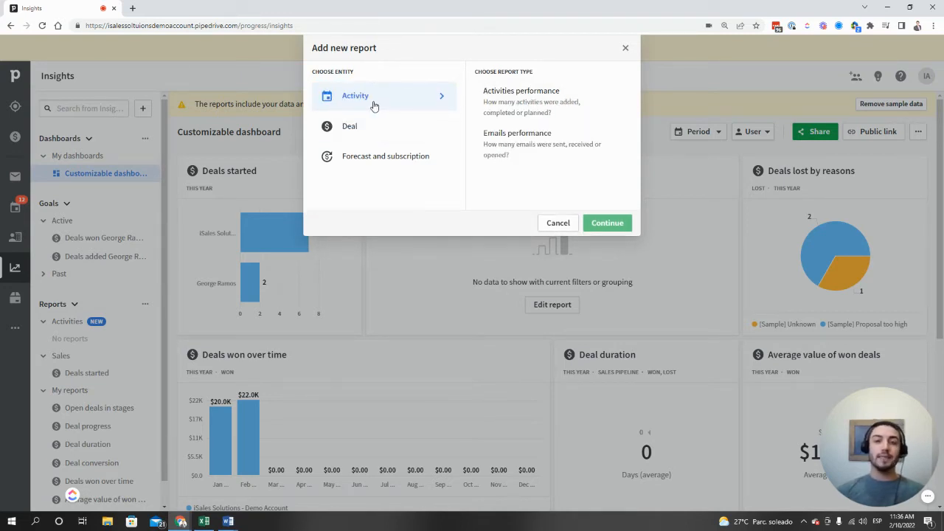
left_click(382, 129)
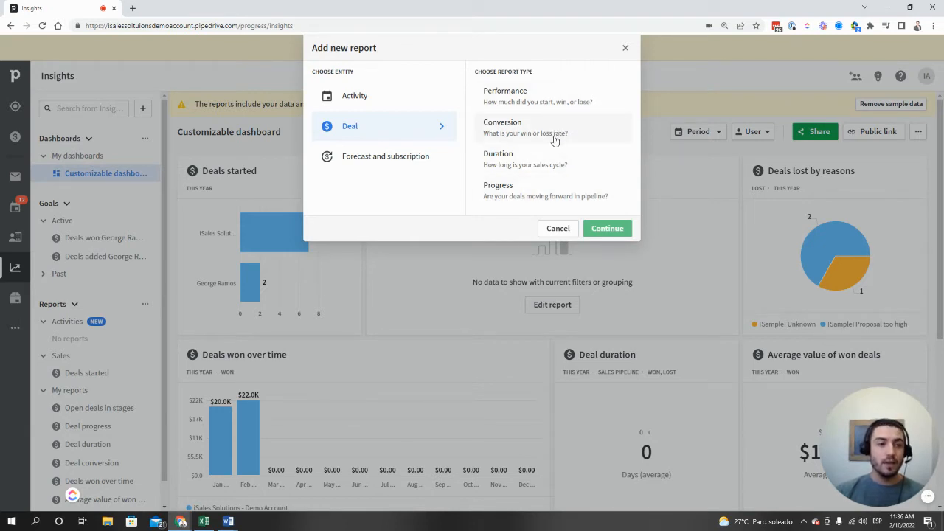
left_click(590, 104)
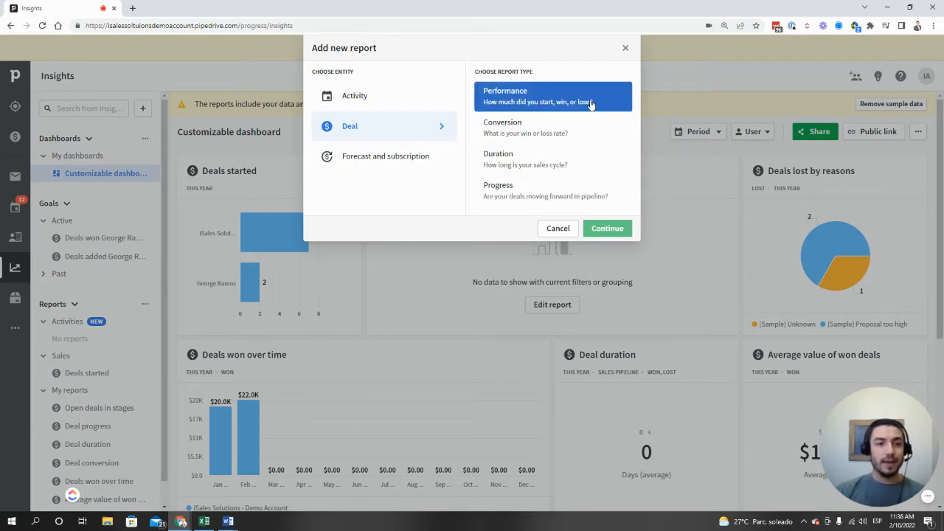
left_click(628, 227)
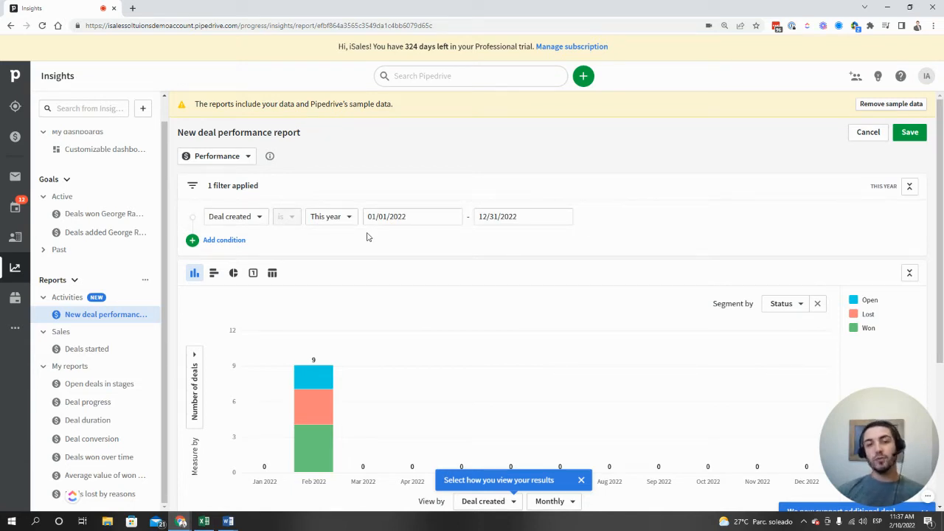
Add a filter condition to the deal performance report so that Pipeline is Sales Pipeline
left_click(231, 240)
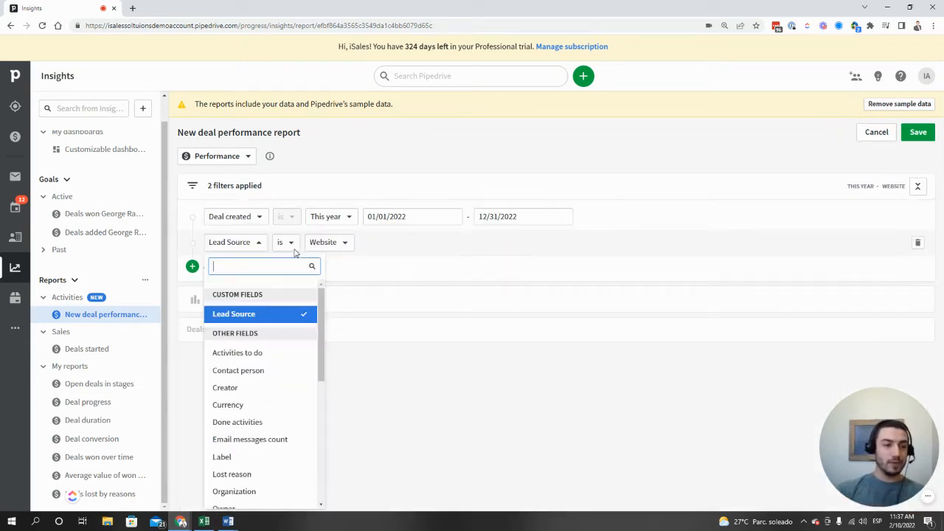
left_click(251, 243)
left_click(251, 243)
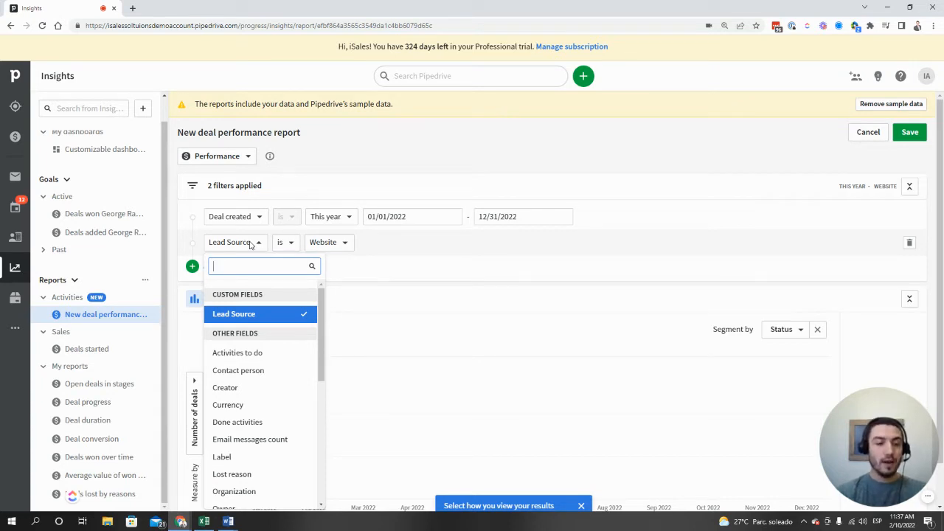
type("pipe")
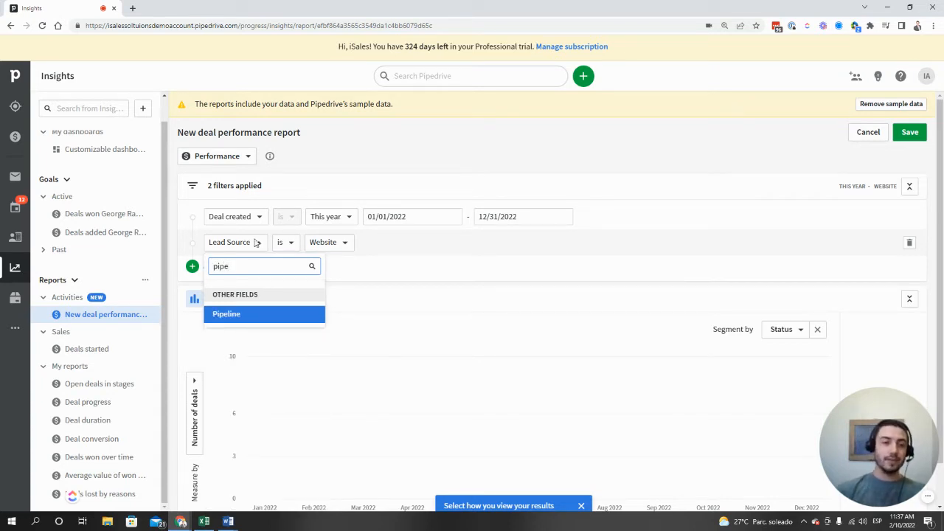
left_click(267, 319)
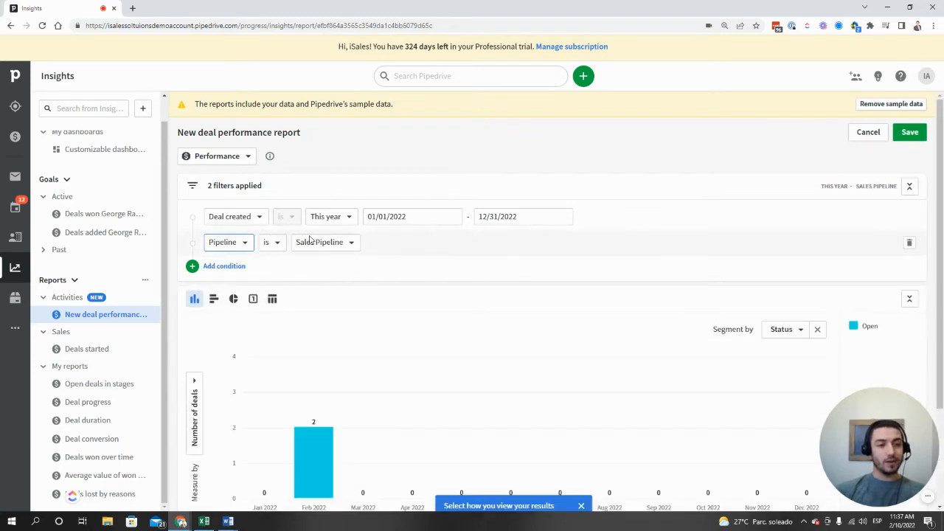
Preview the report as a horizontal bar chart, scorecard and table, and set its visualization to a pie chart
scroll(303, 239, "down", 1)
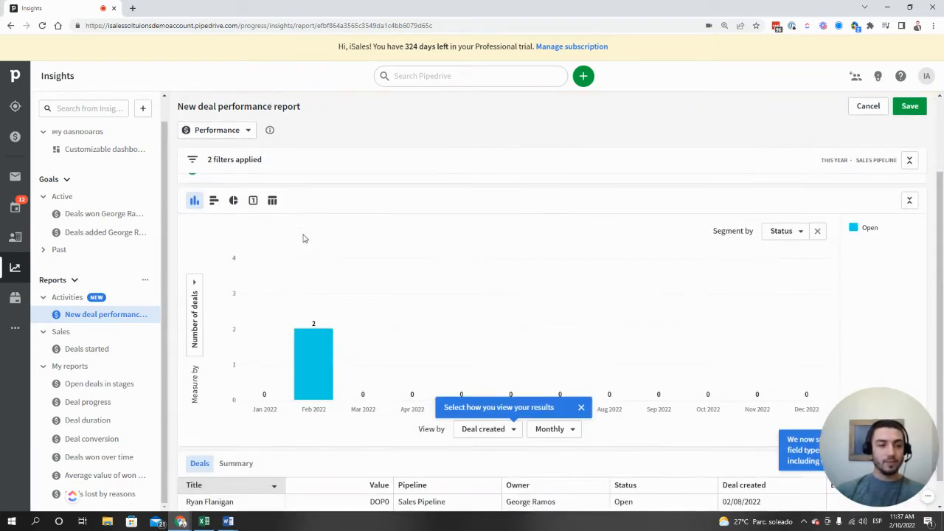
scroll(304, 238, "up", 1)
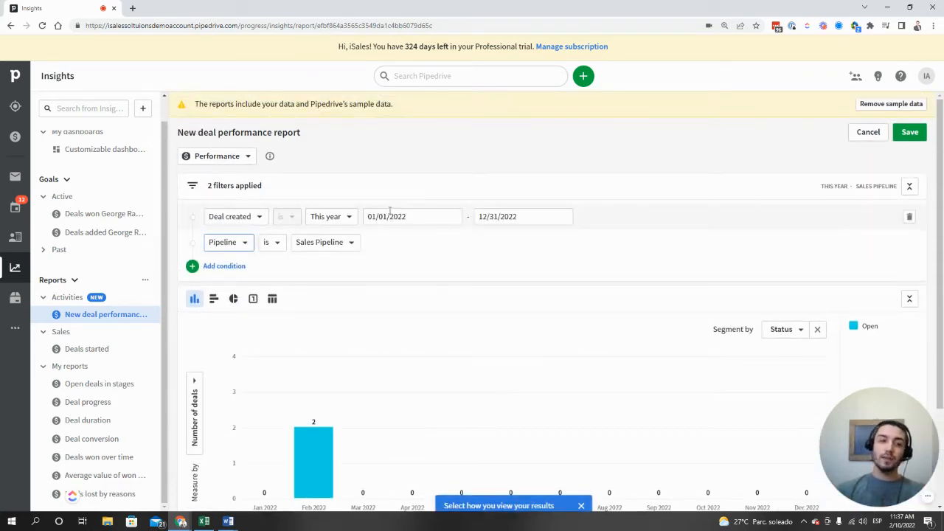
scroll(398, 228, "down", 1)
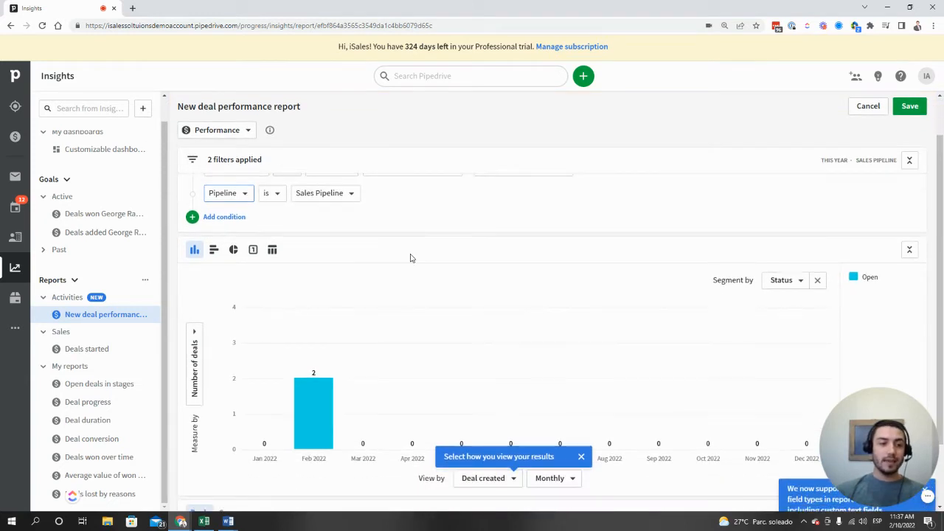
scroll(495, 259, "down", 1)
scroll(501, 257, "up", 1)
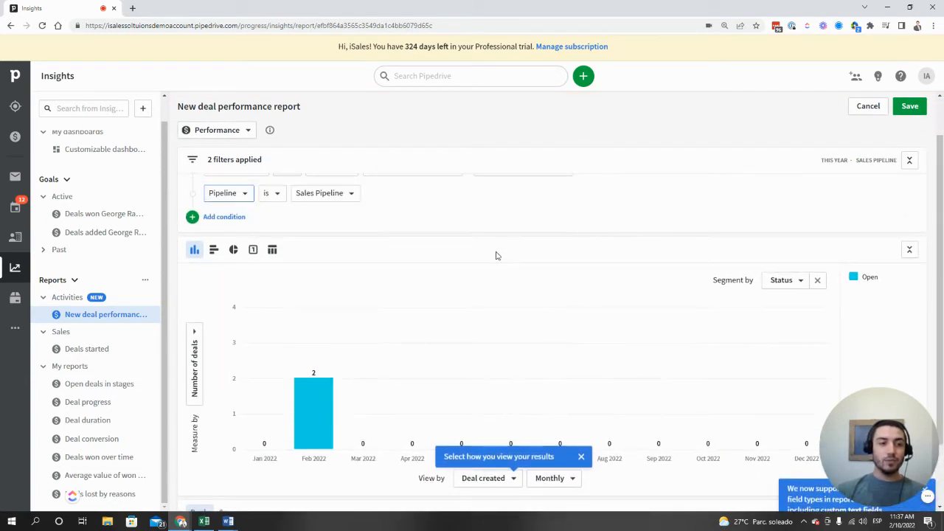
left_click(214, 251)
left_click(233, 253)
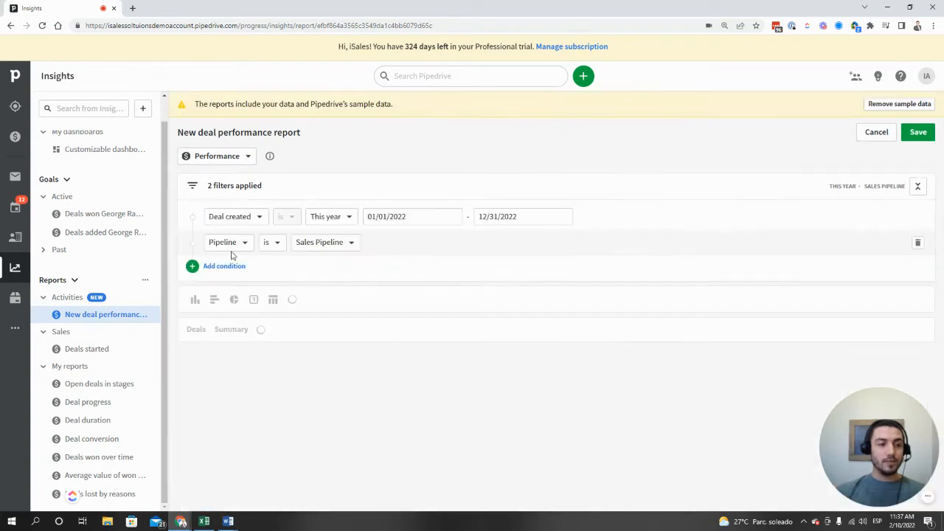
left_click(253, 299)
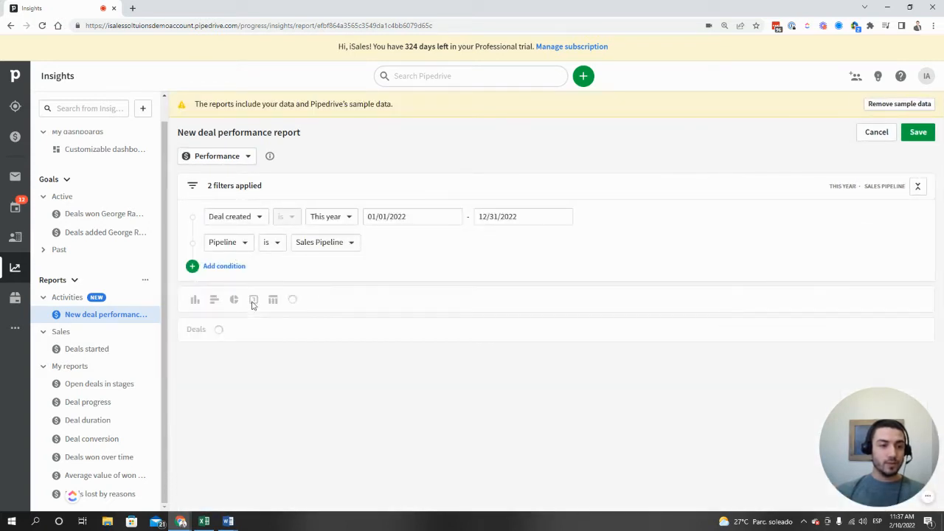
left_click(273, 300)
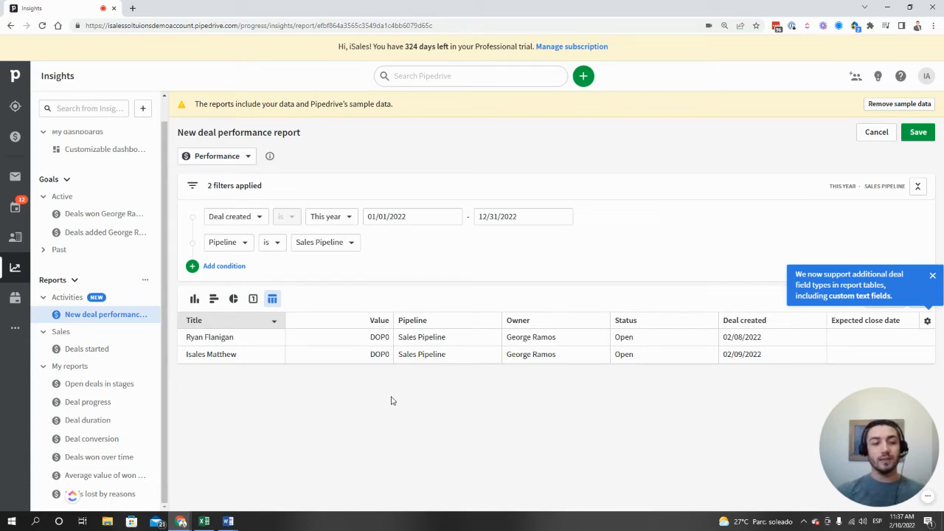
left_click(254, 299)
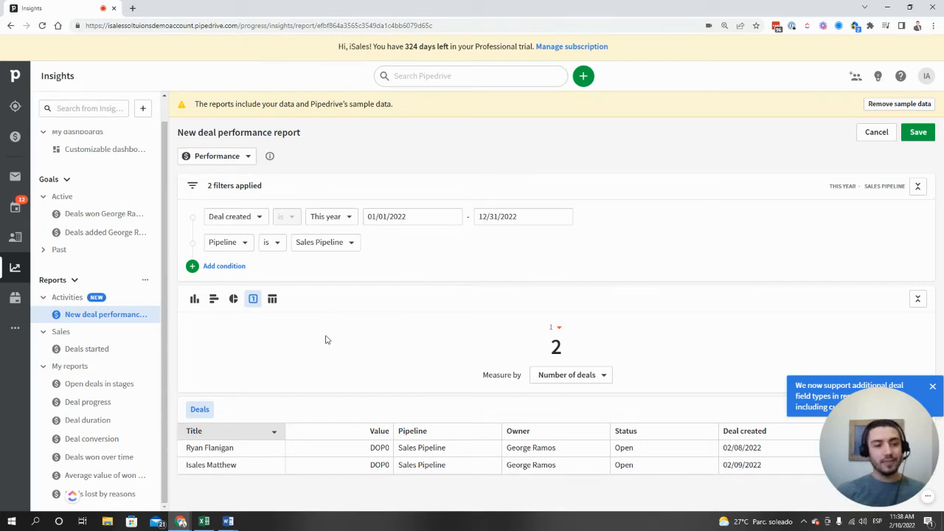
left_click(229, 302)
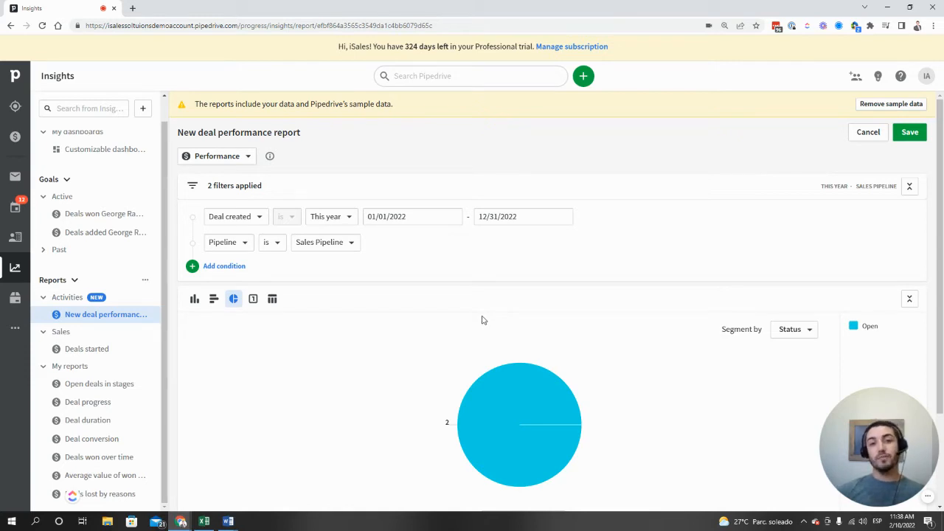
Preview the deal performance report as a horizontal bar chart, and set its visualization to a vertical column chart
left_click(214, 299)
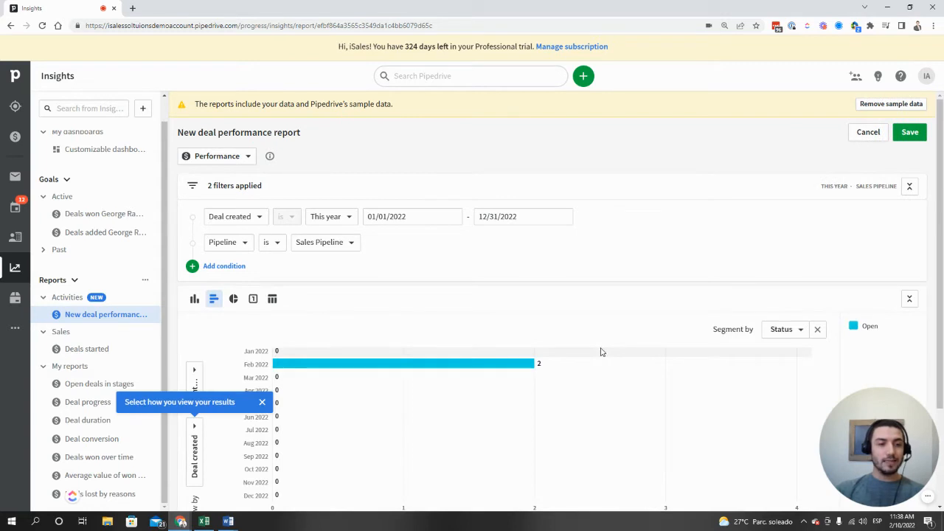
scroll(558, 359, "down", 1)
scroll(558, 359, "up", 1)
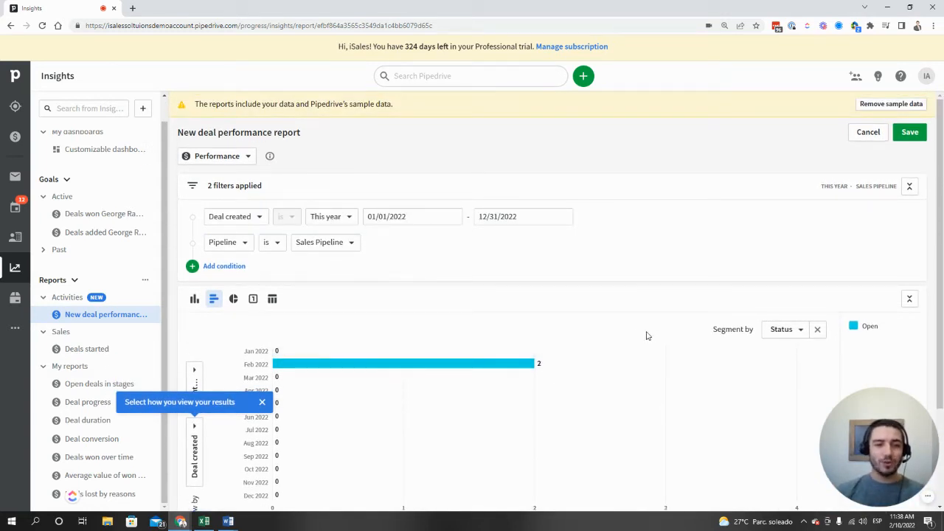
left_click(194, 299)
scroll(496, 408, "down", 2)
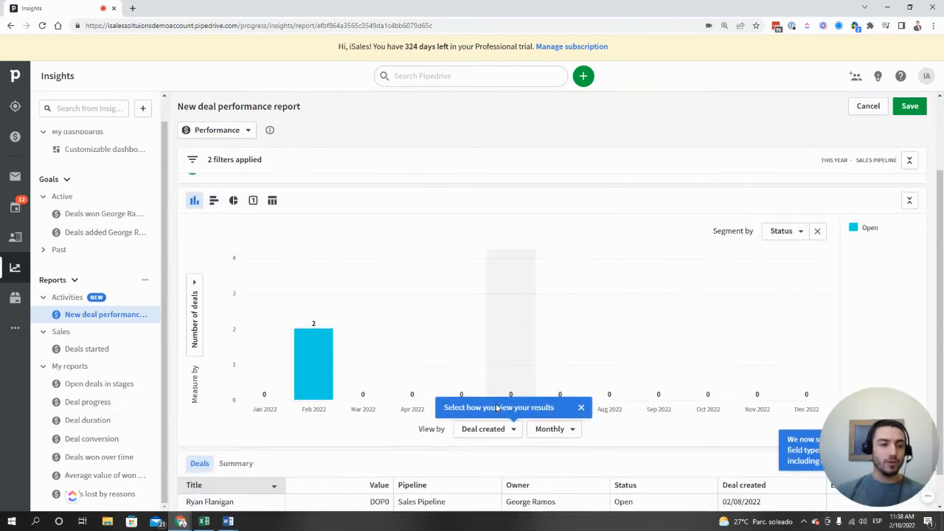
scroll(494, 409, "up", 2)
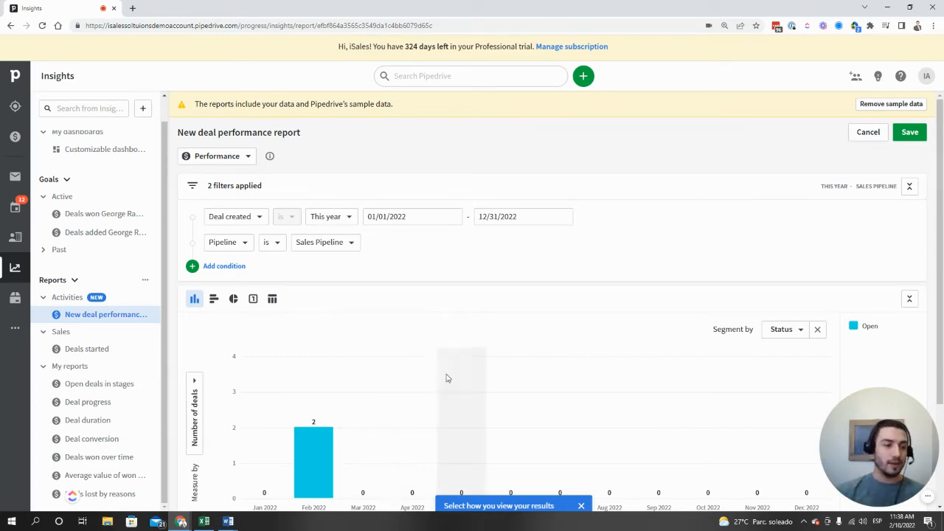
scroll(491, 354, "down", 1)
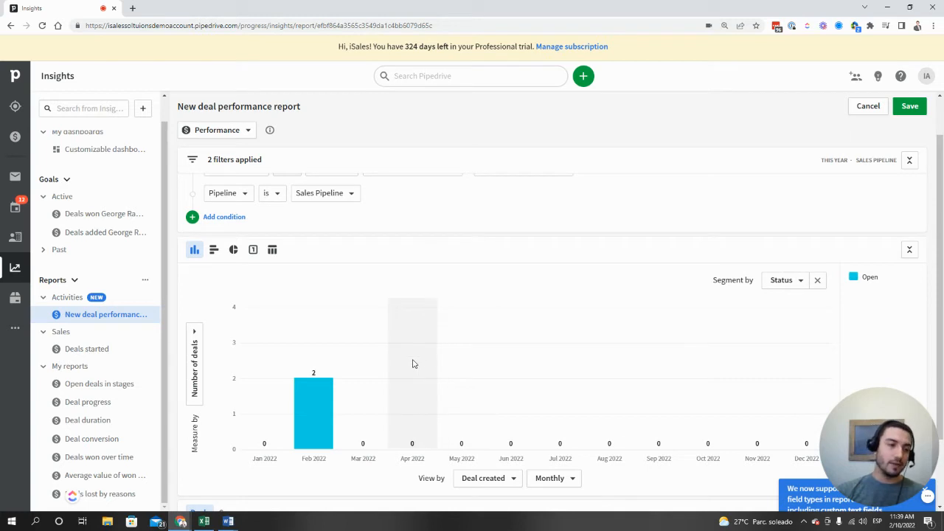
Preview the column chart measured by Deal value and Deal weighted value, and return the measure to Number of deals
left_click(197, 361)
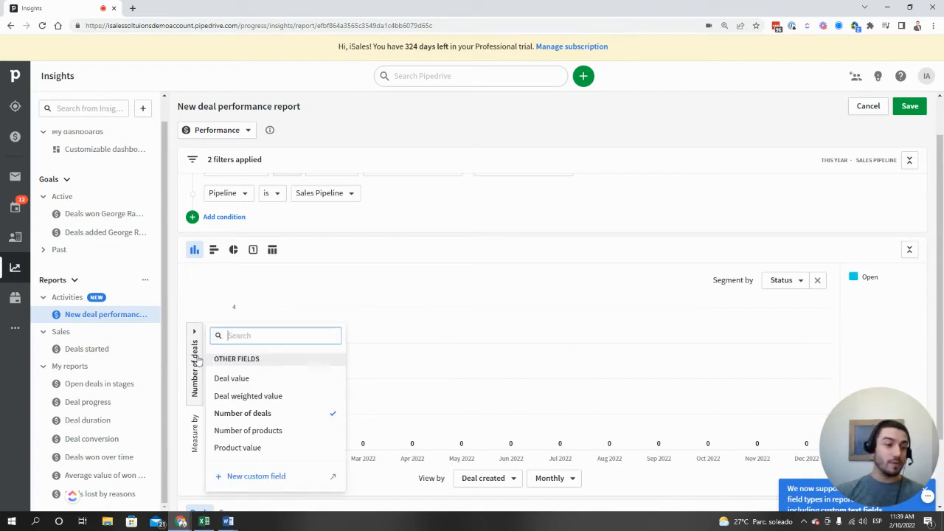
left_click(278, 379)
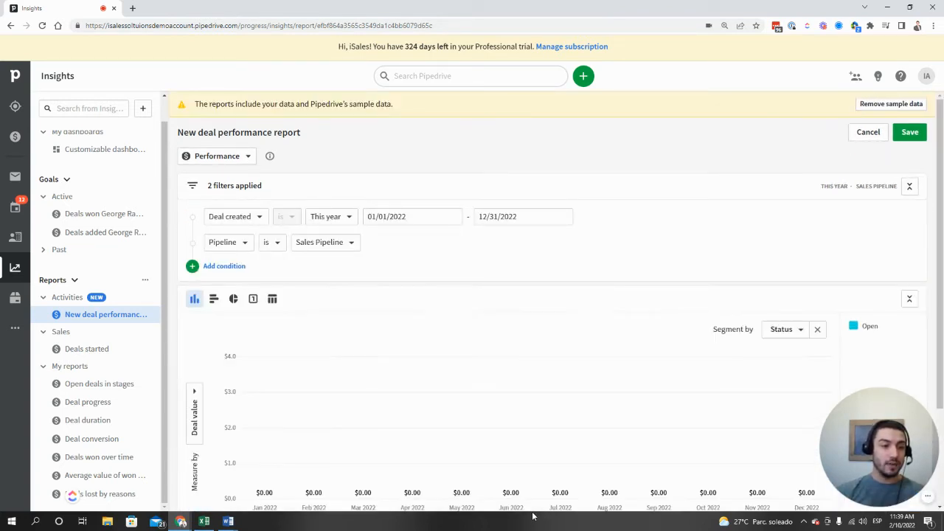
left_click(198, 424)
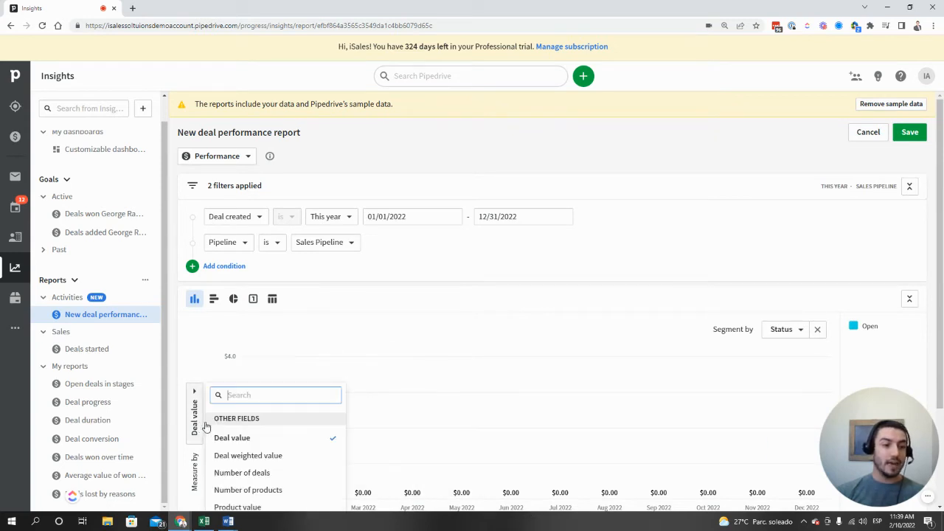
left_click(286, 454)
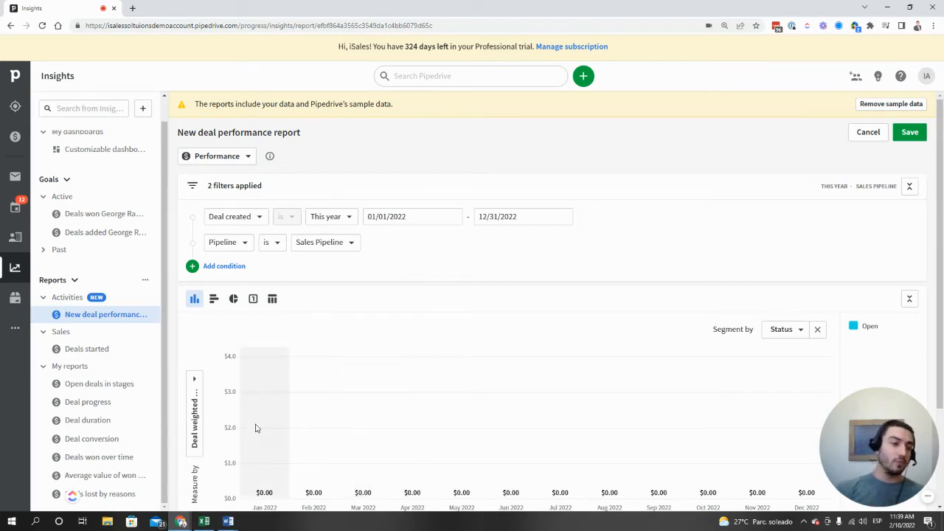
left_click(195, 406)
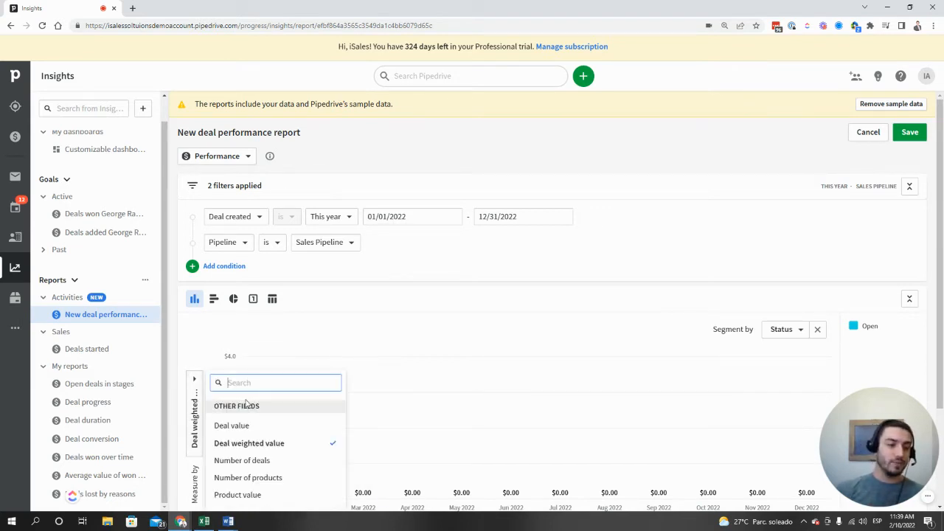
left_click(299, 461)
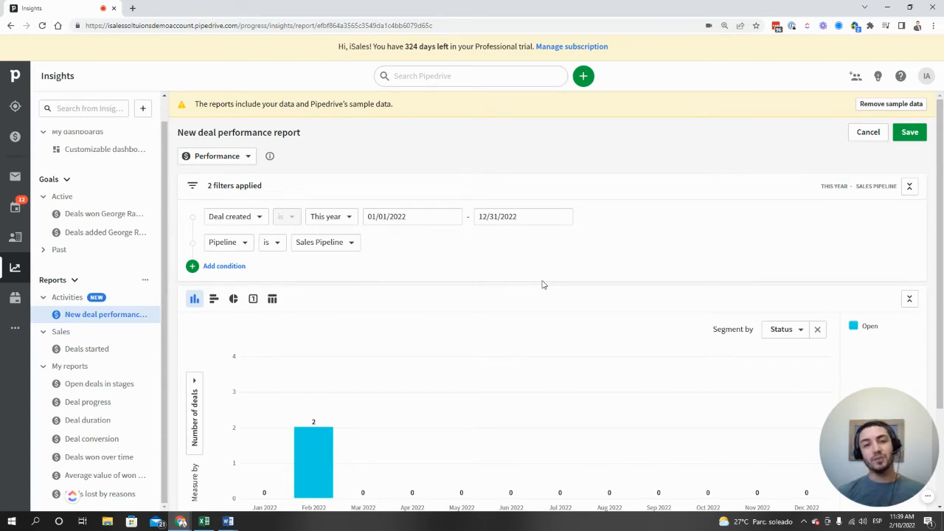
Review the fields available for the chart's View by setting, and close the list without choosing one
scroll(533, 295, "down", 1)
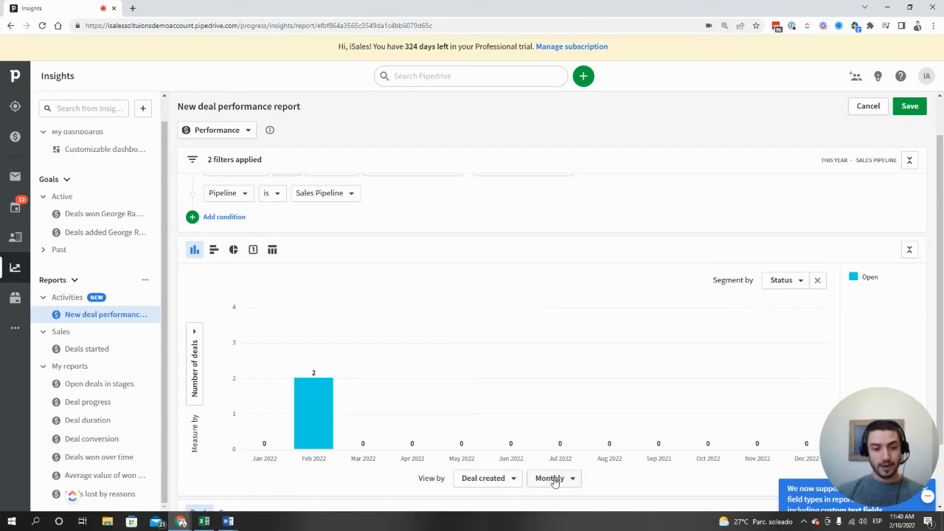
left_click(504, 481)
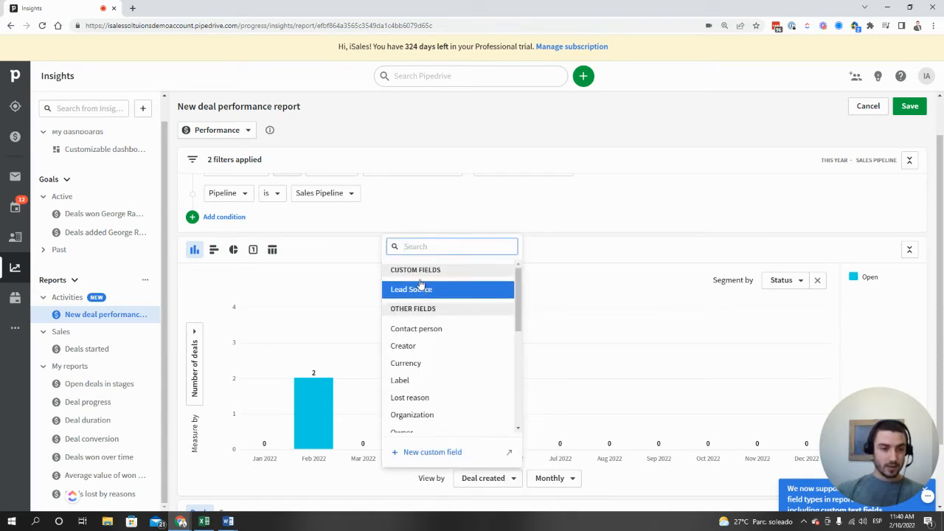
left_click(636, 488)
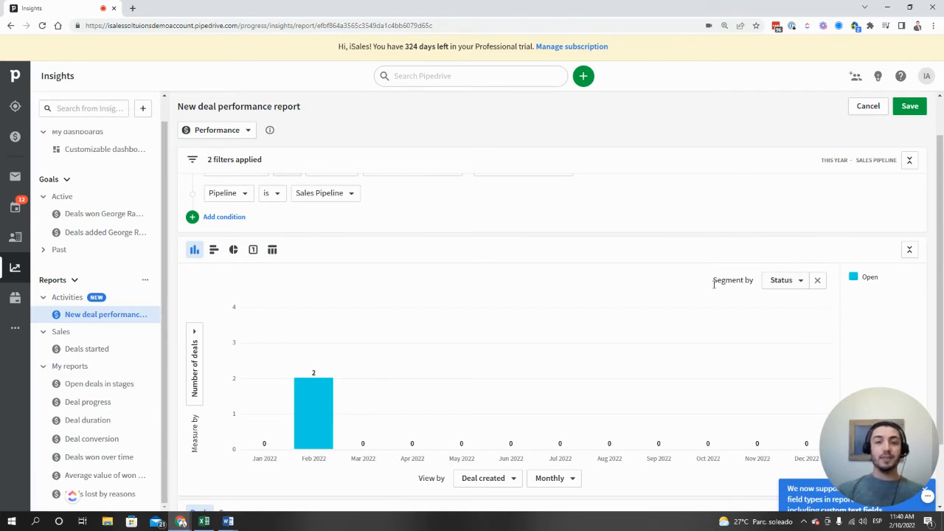
Segment the column chart by Owner, and check the chart and the deals table below it
left_click(790, 281)
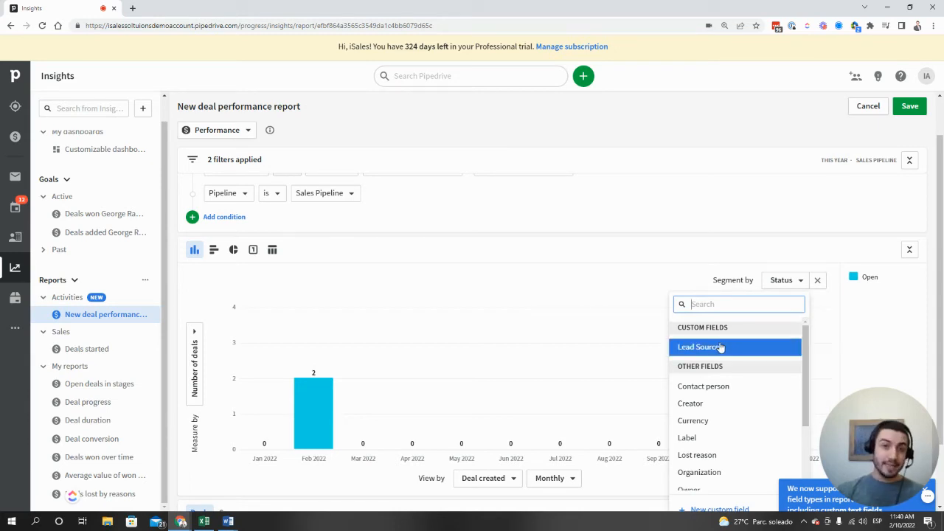
scroll(720, 347, "down", 1)
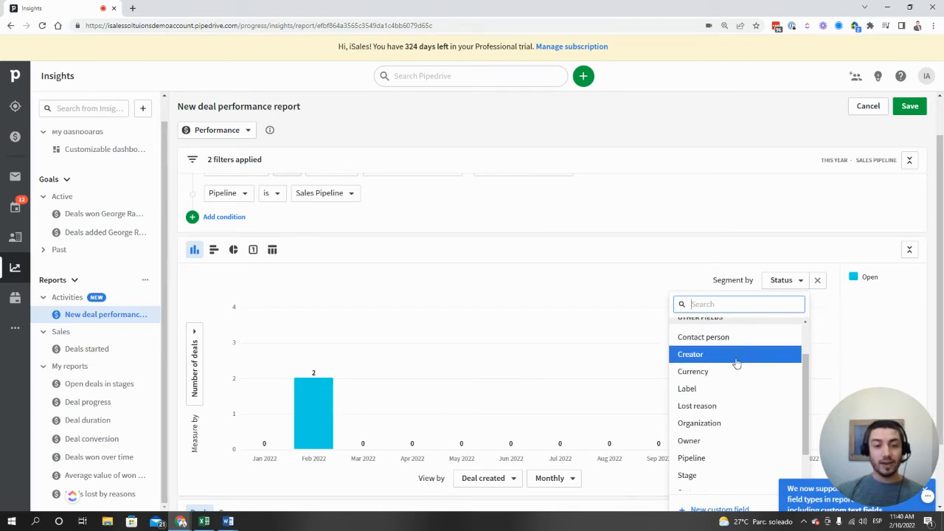
left_click(696, 442)
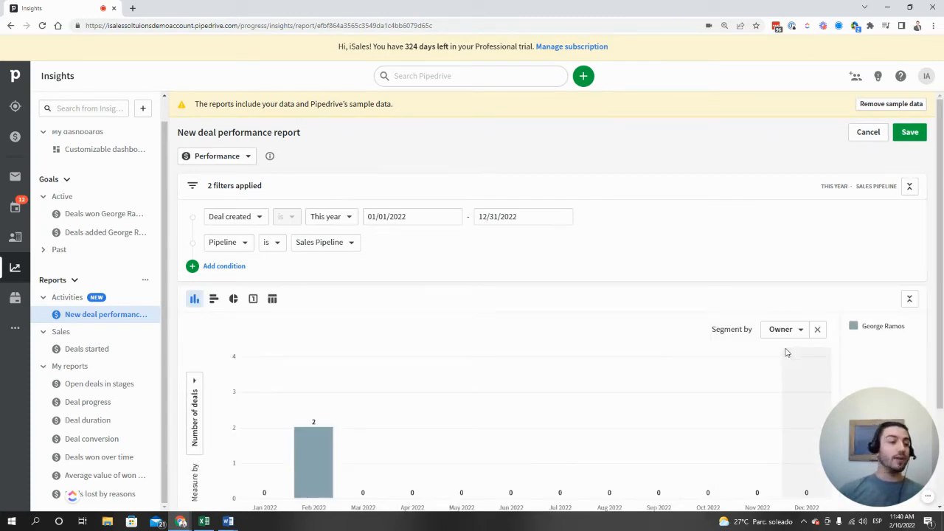
scroll(510, 359, "down", 2)
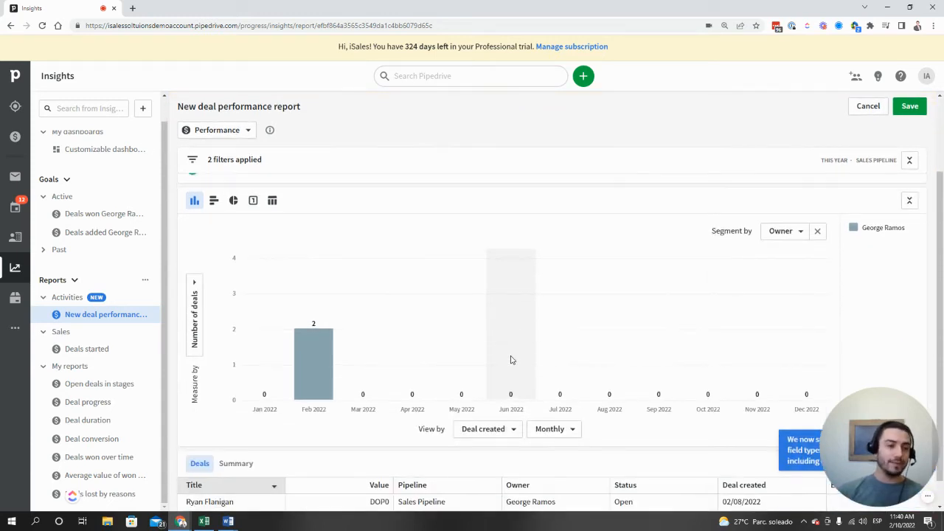
scroll(611, 317, "up", 1)
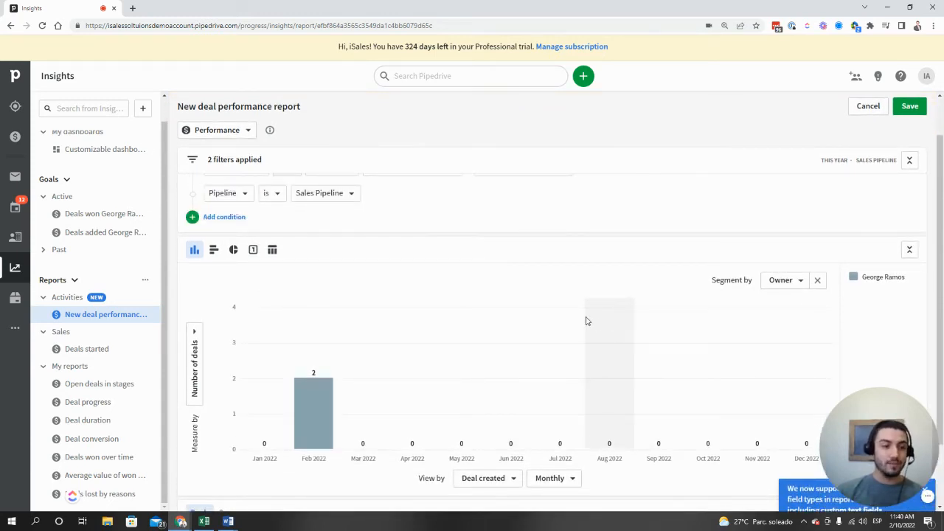
scroll(587, 321, "down", 2)
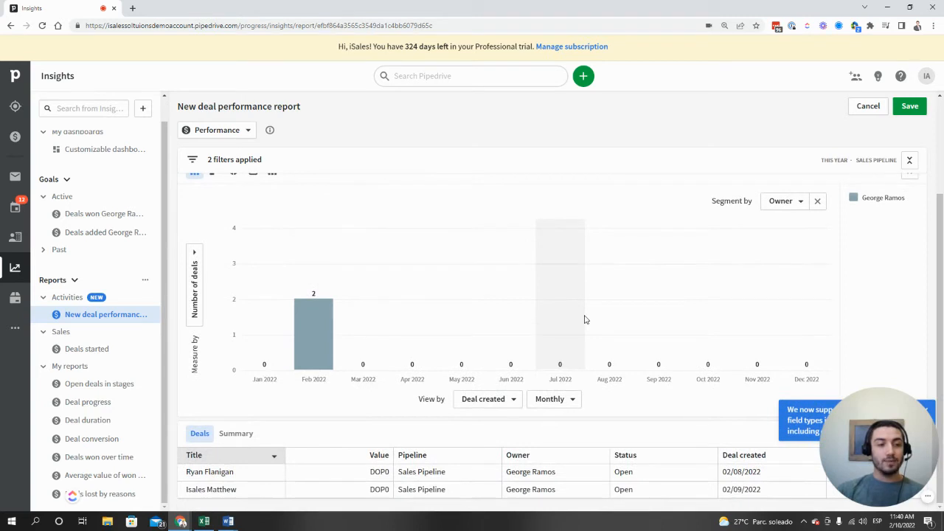
scroll(584, 320, "up", 3)
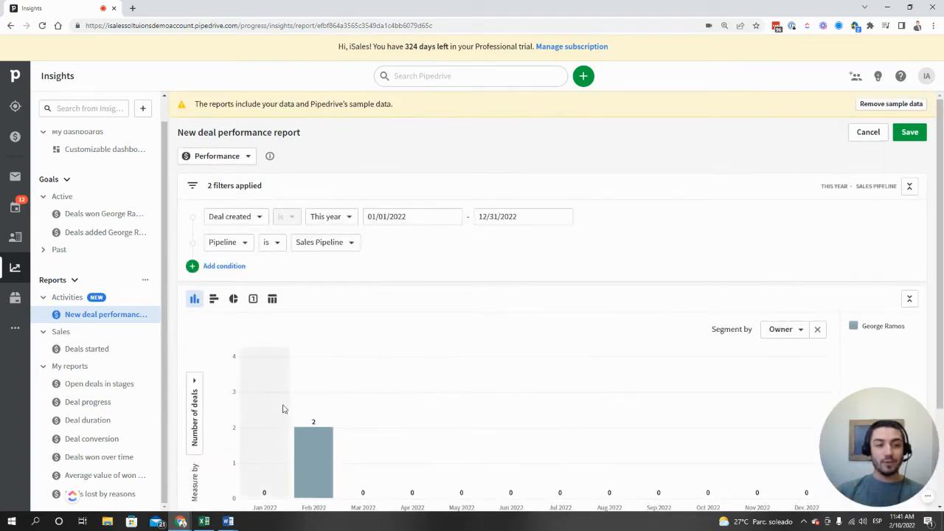
scroll(555, 275, "down", 2)
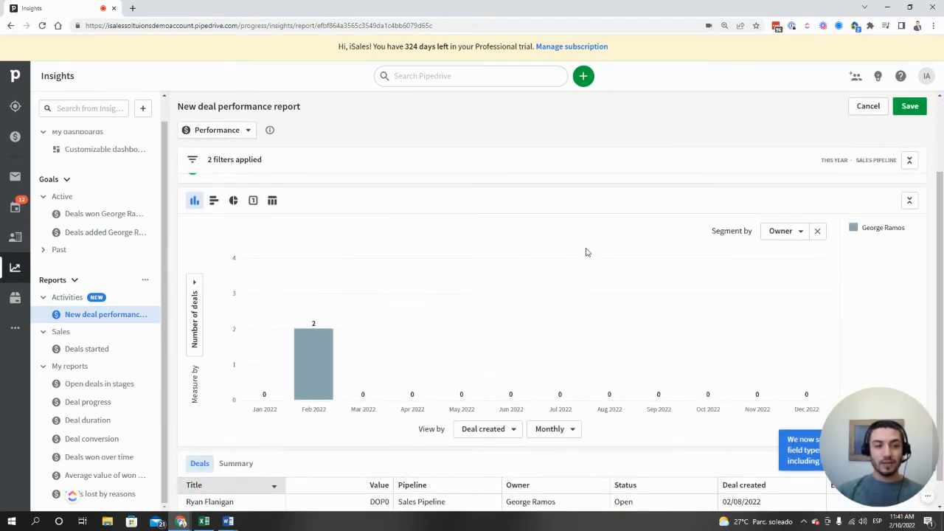
scroll(499, 295, "down", 1)
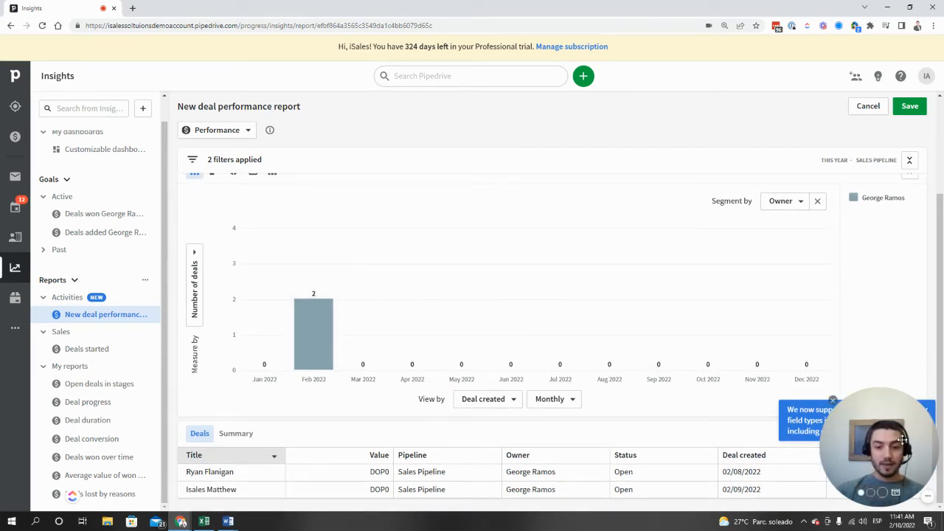
Dismiss the tip about additional deal field types, and review the columns available for the deals table
left_click_drag(923, 425, 924, 284)
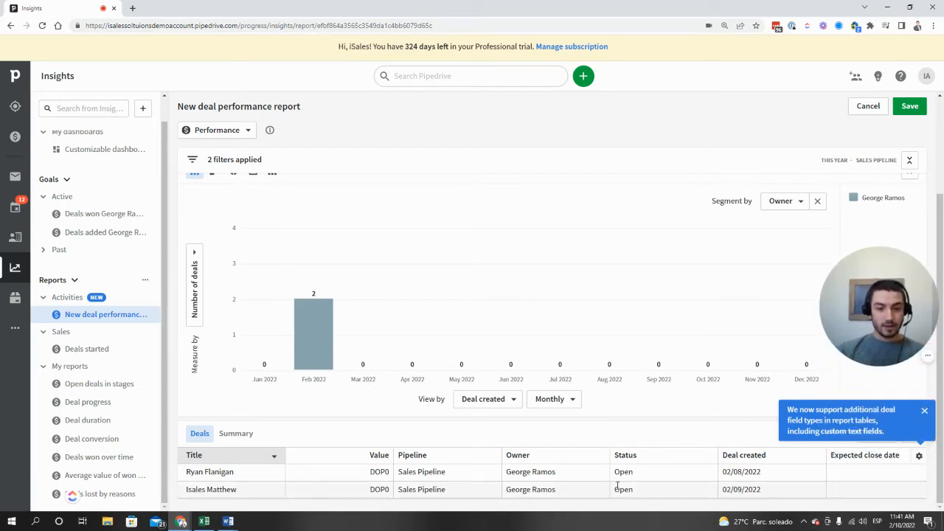
left_click(924, 410)
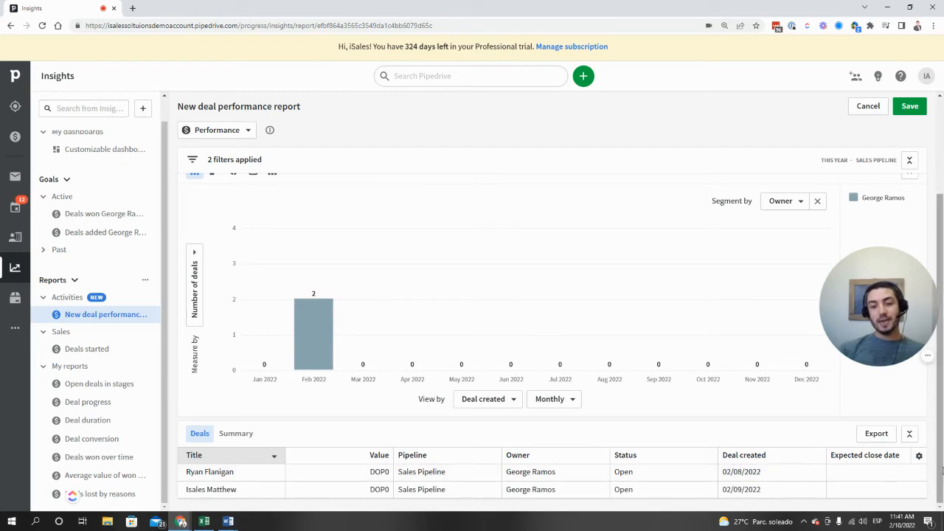
left_click(920, 457)
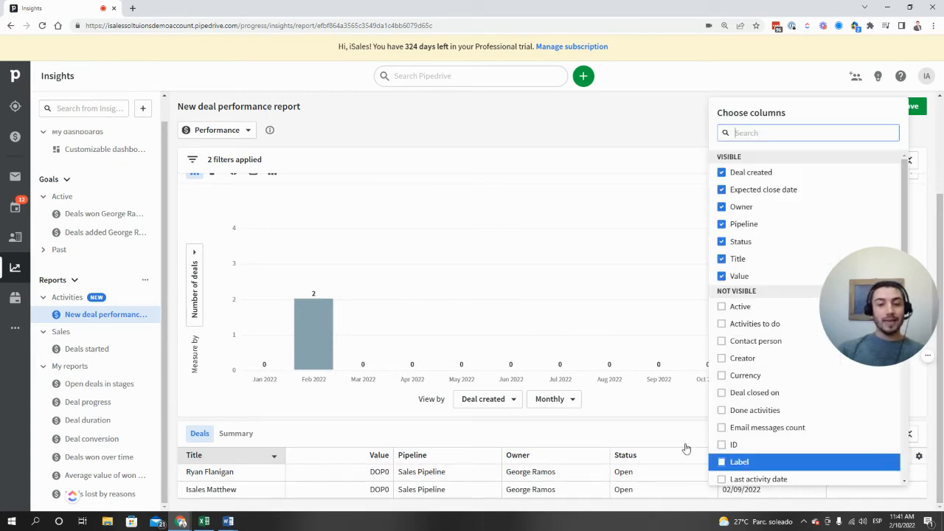
left_click(418, 432)
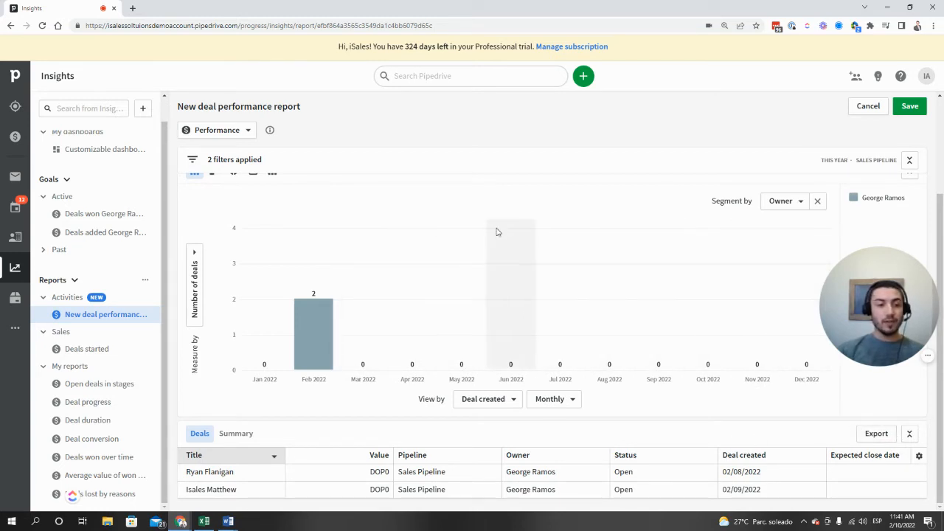
View the list of deals behind the chart's Feb 2022 column, and close it
left_click(308, 321)
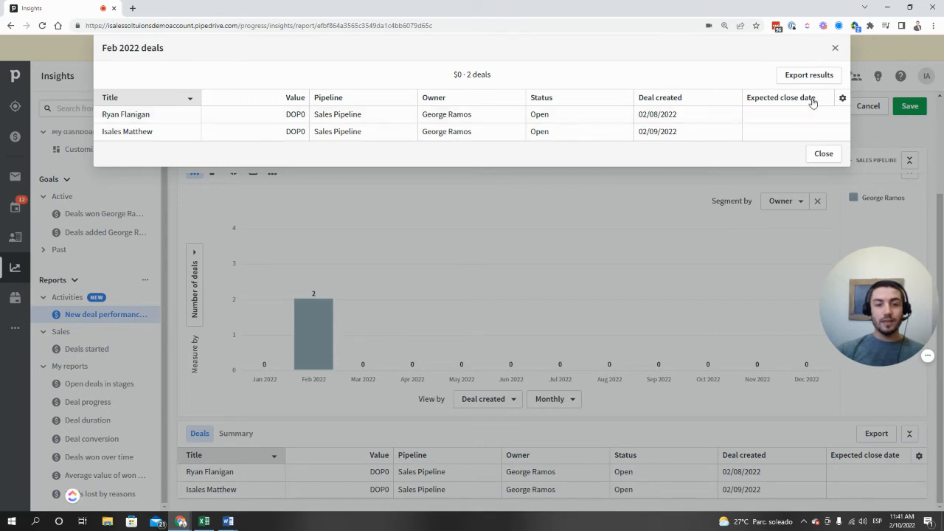
left_click(835, 47)
left_click_drag(901, 343, 901, 480)
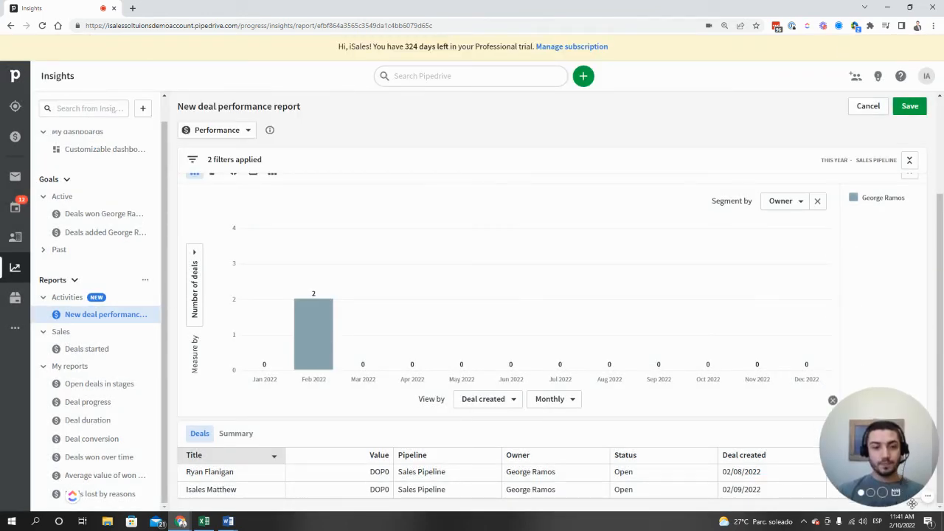
Start saving the report under the name "# of Deals Created M2M" and assign it to the Sales section
scroll(730, 398, "up", 3)
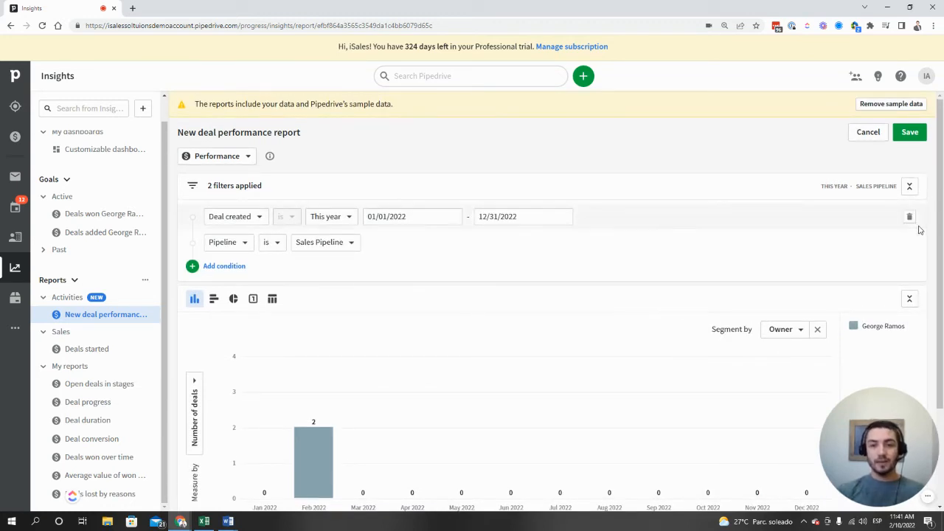
left_click(910, 135)
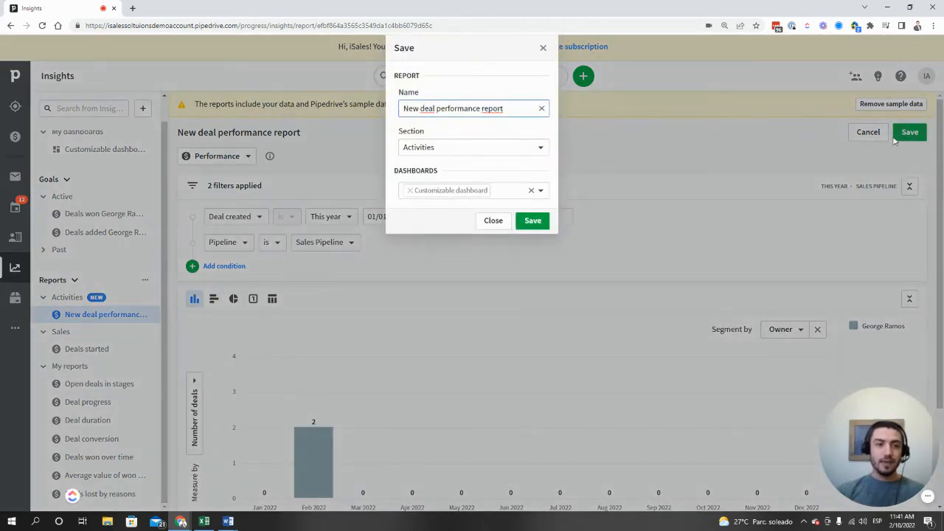
left_click_drag(506, 111, 403, 111)
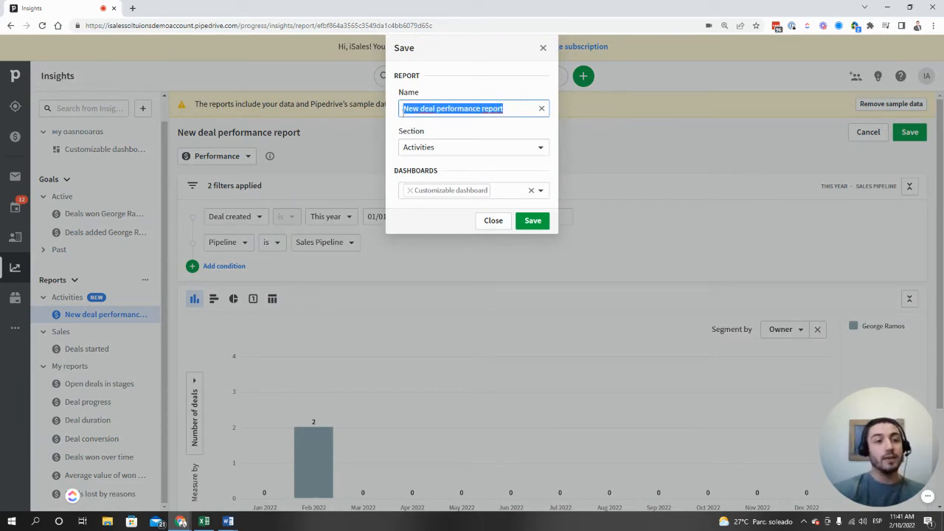
type("# of Deals Created M2M")
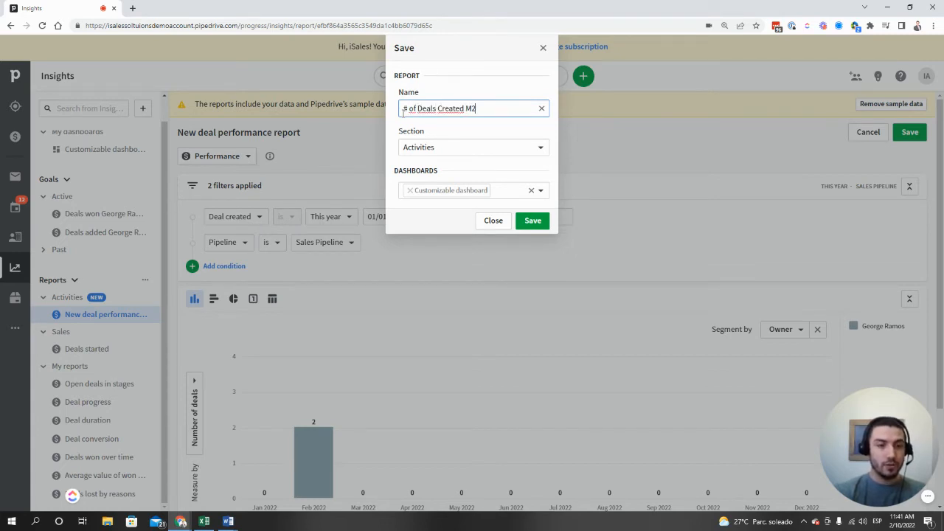
left_click(426, 148)
left_click(458, 206)
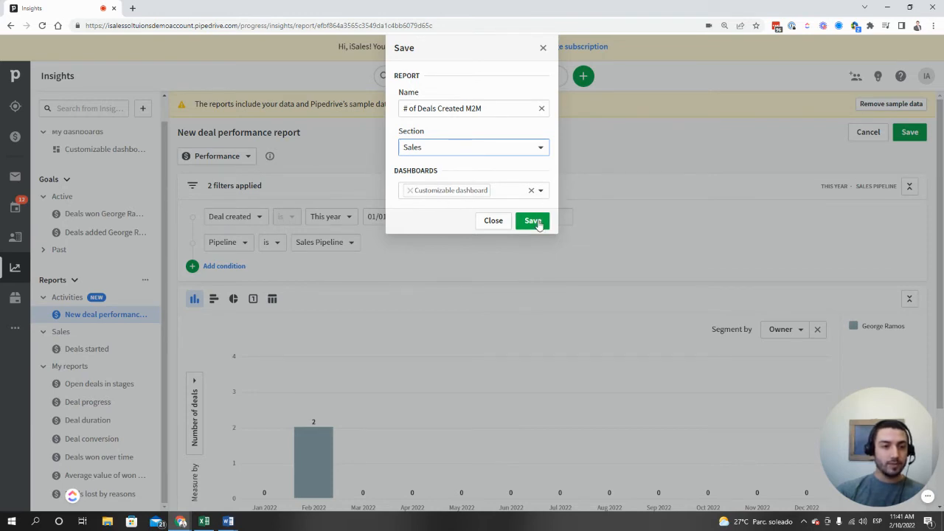
Save the report to a new dashboard named "Sales Dashboard" in My dashboards, and open that dashboard
left_click(495, 195)
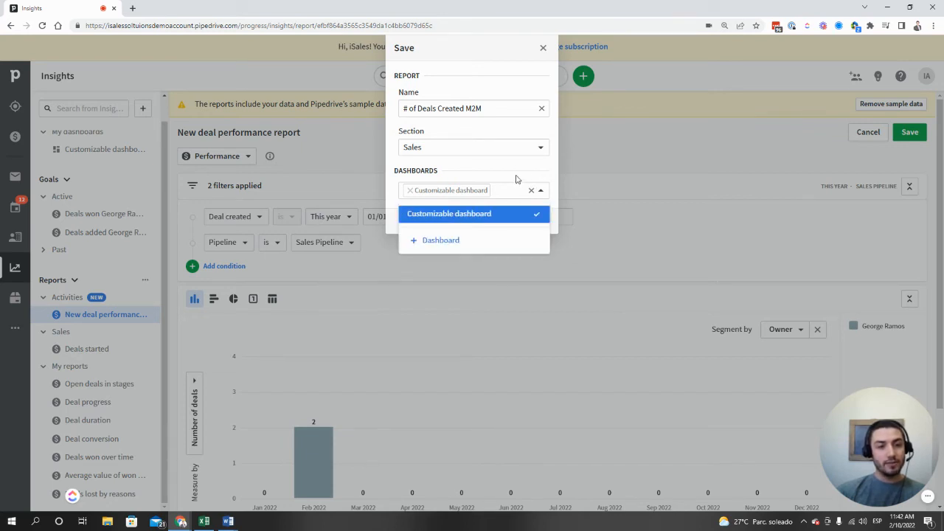
left_click(452, 242)
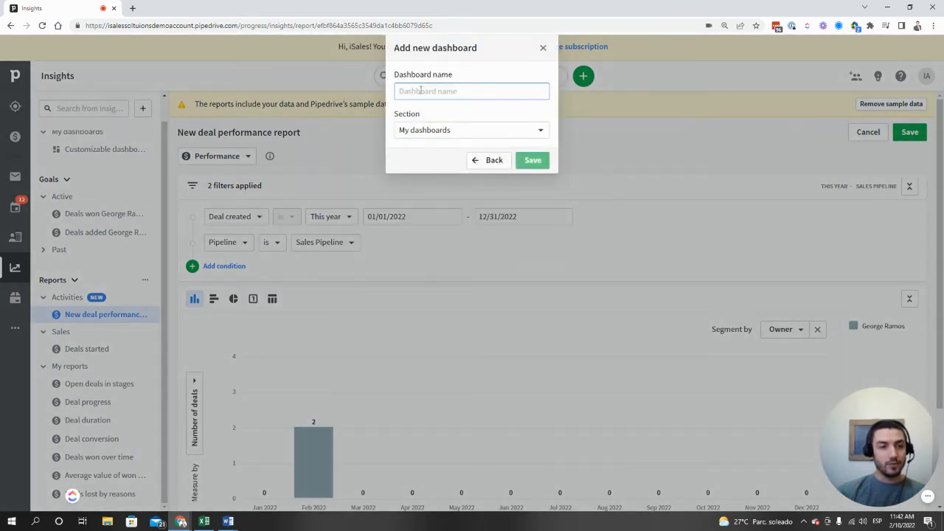
type("Sales Dashboard")
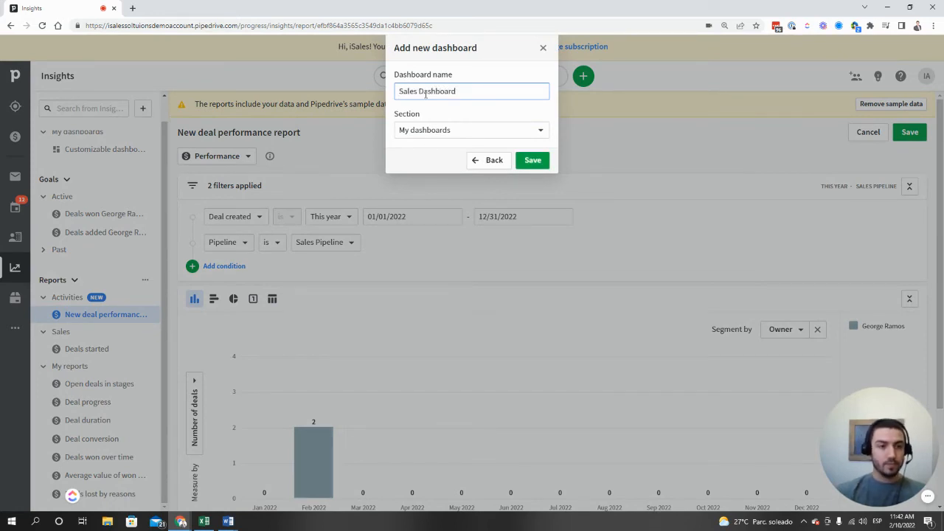
left_click(532, 160)
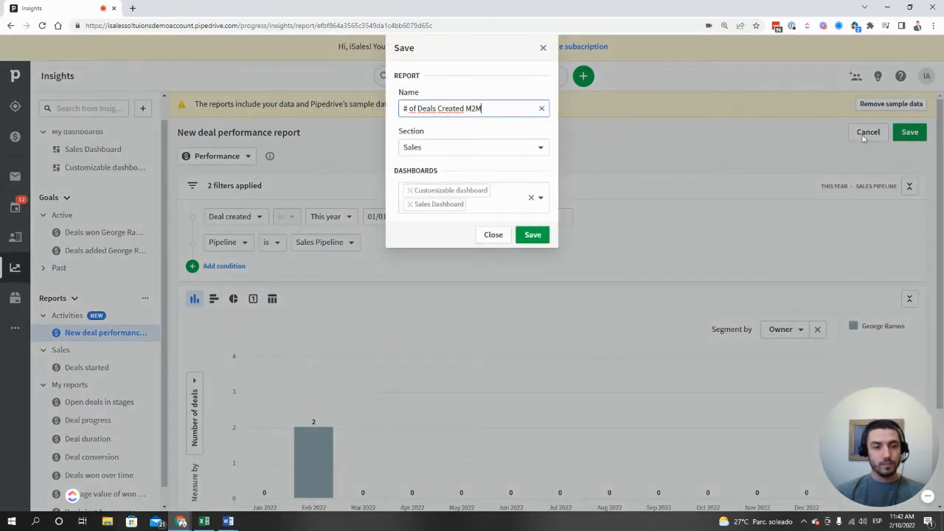
left_click(534, 234)
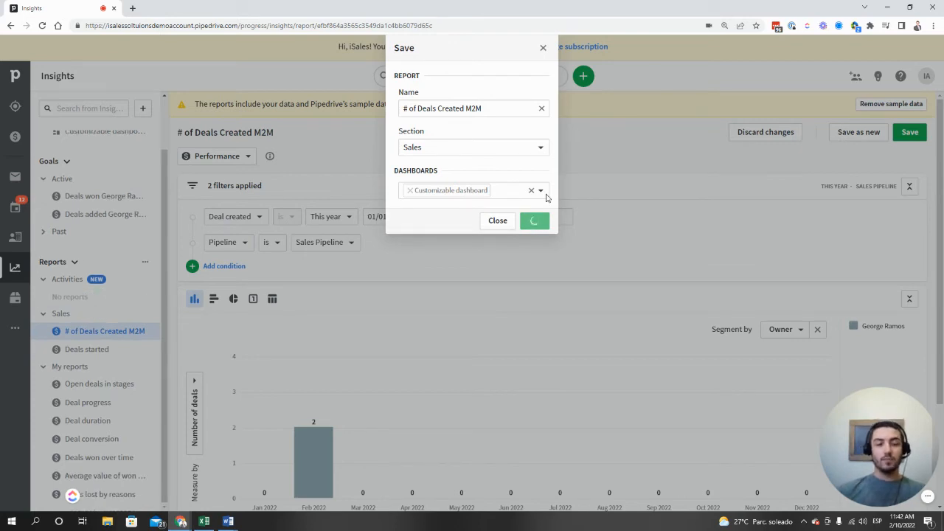
scroll(111, 236, "up", 1)
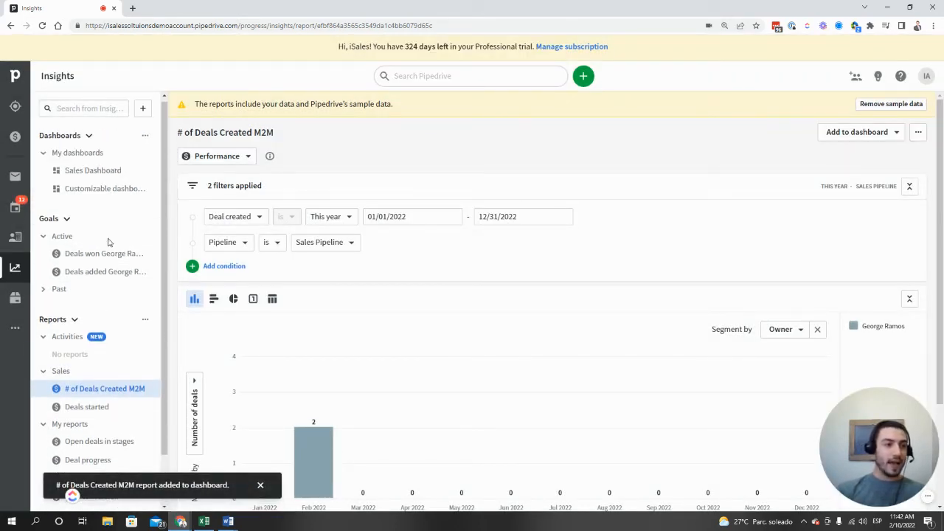
left_click(93, 170)
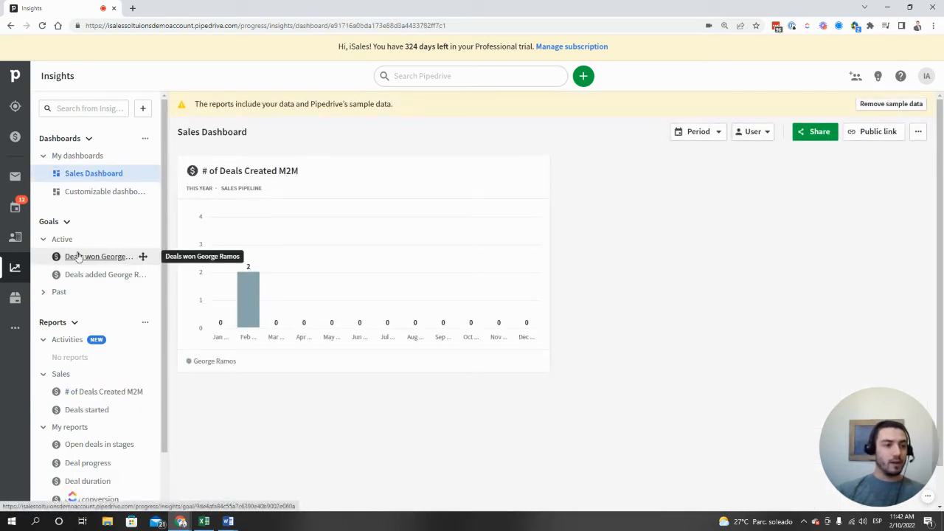
Start a new goal and review the goal types offered for the Deal, Activity and Forecast entities
left_click(145, 109)
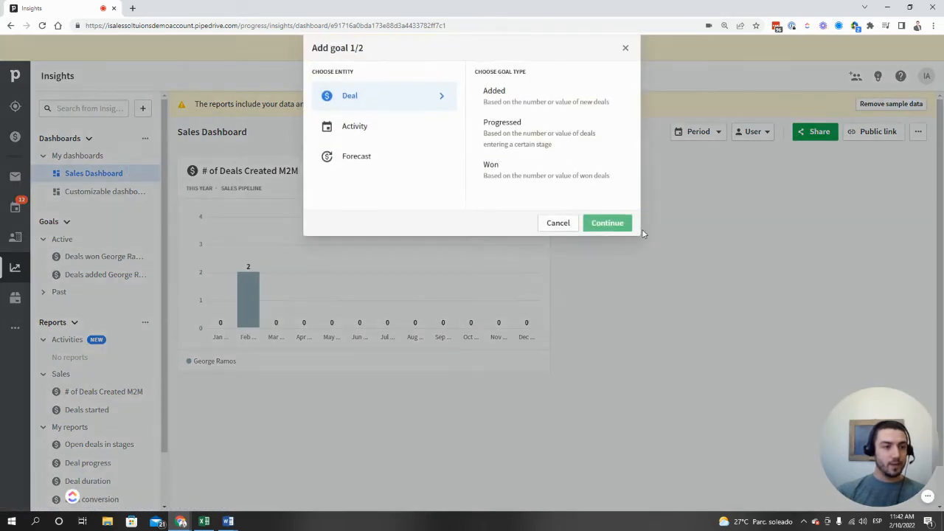
left_click(169, 167)
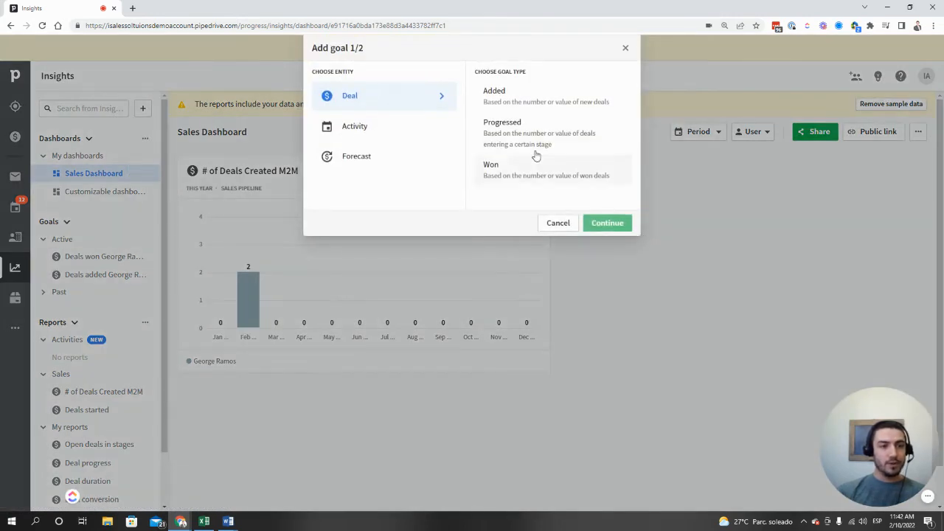
left_click(392, 133)
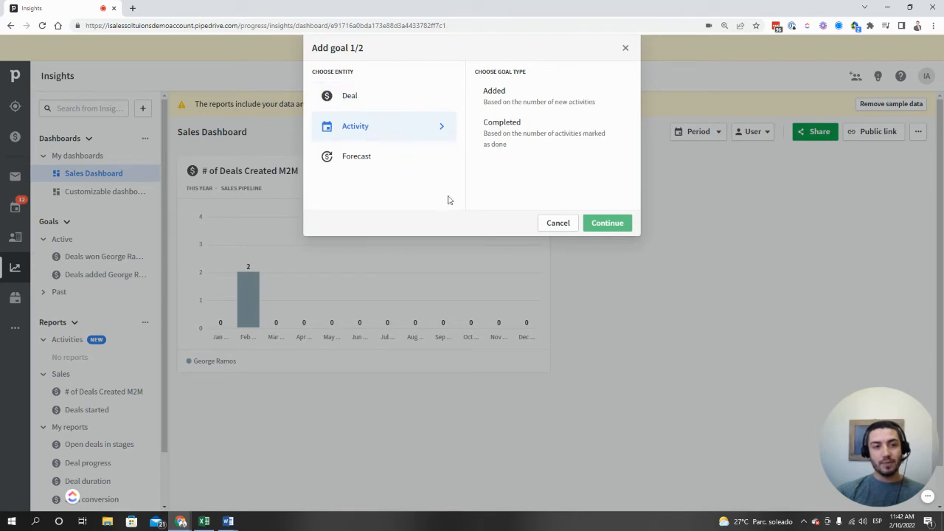
left_click(374, 98)
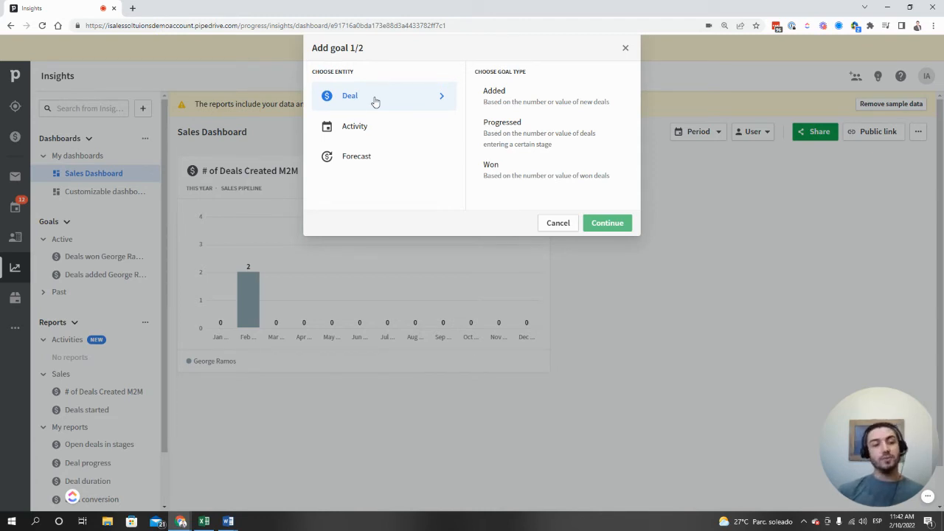
left_click(384, 125)
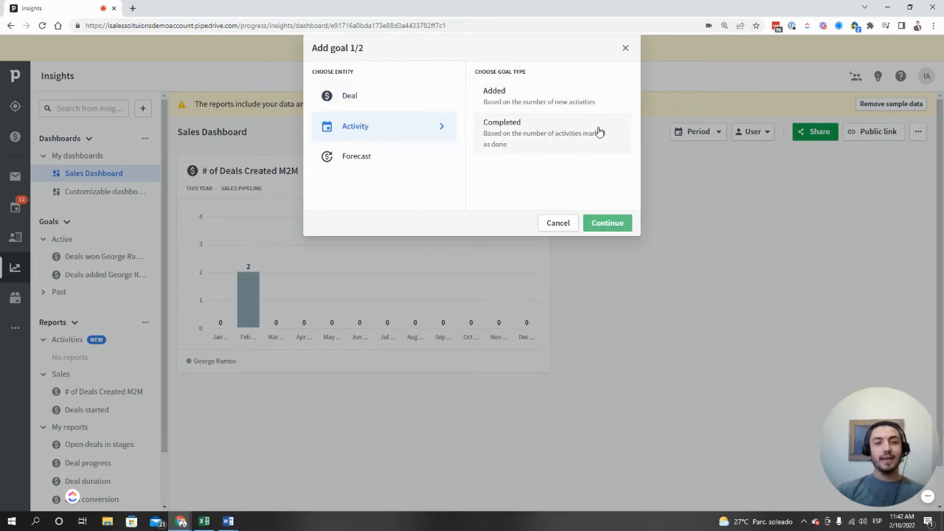
left_click(413, 161)
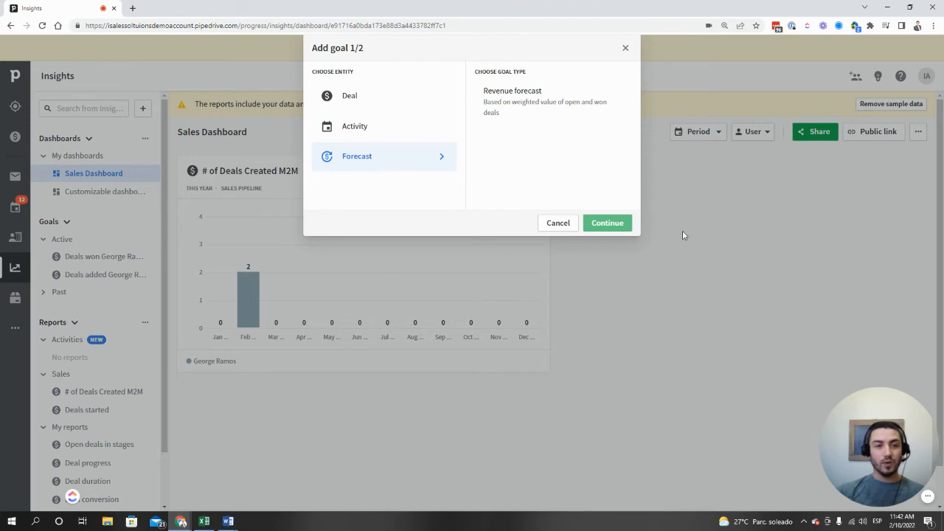
Choose a Deal goal of type Added, assign it to the user who owns the charted deals, and review the assignee types
left_click(374, 98)
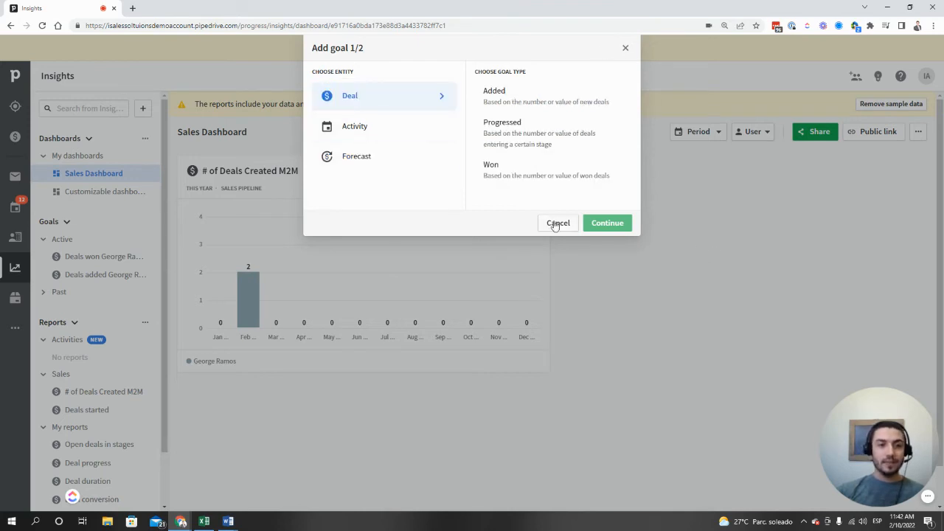
left_click(528, 94)
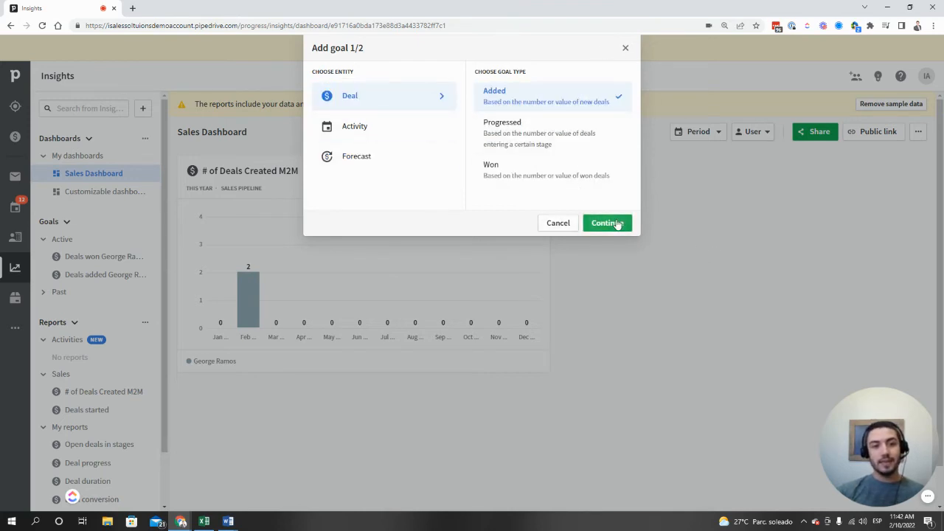
left_click(606, 222)
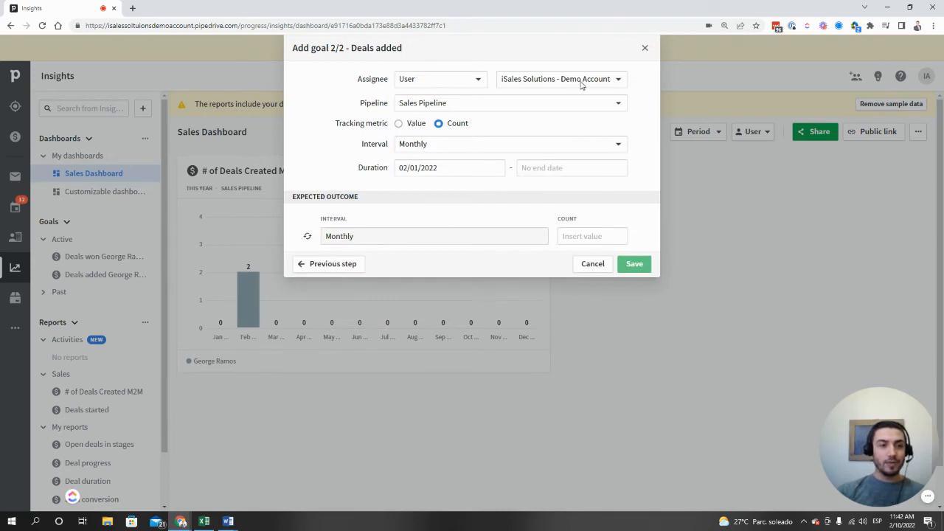
left_click(560, 79)
left_click(554, 128)
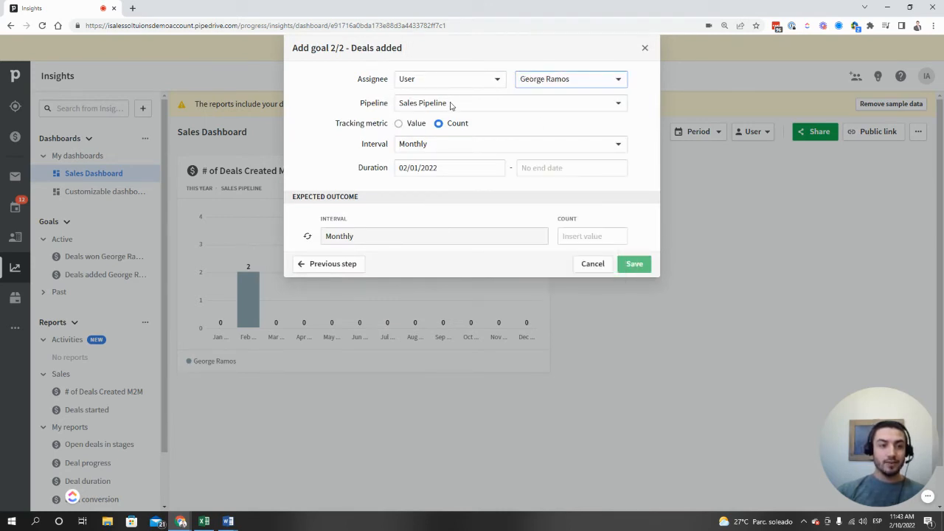
left_click(482, 79)
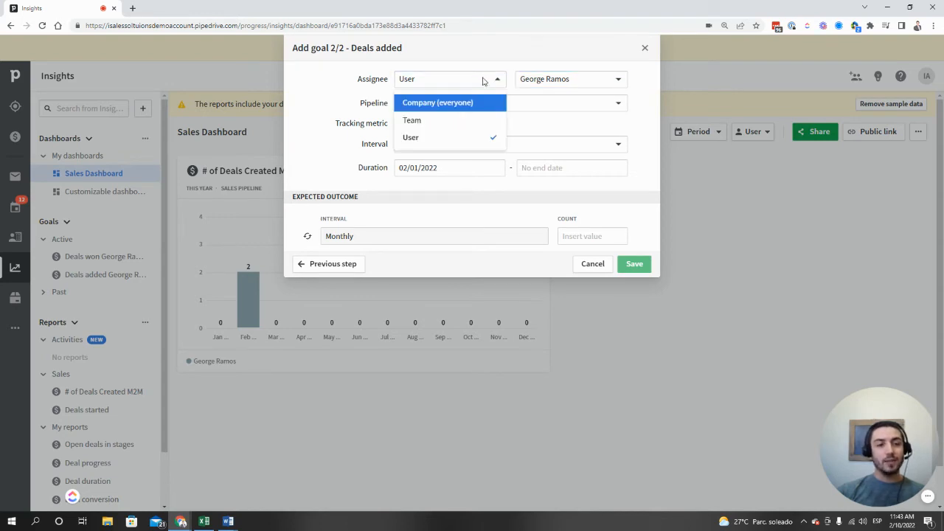
left_click(306, 85)
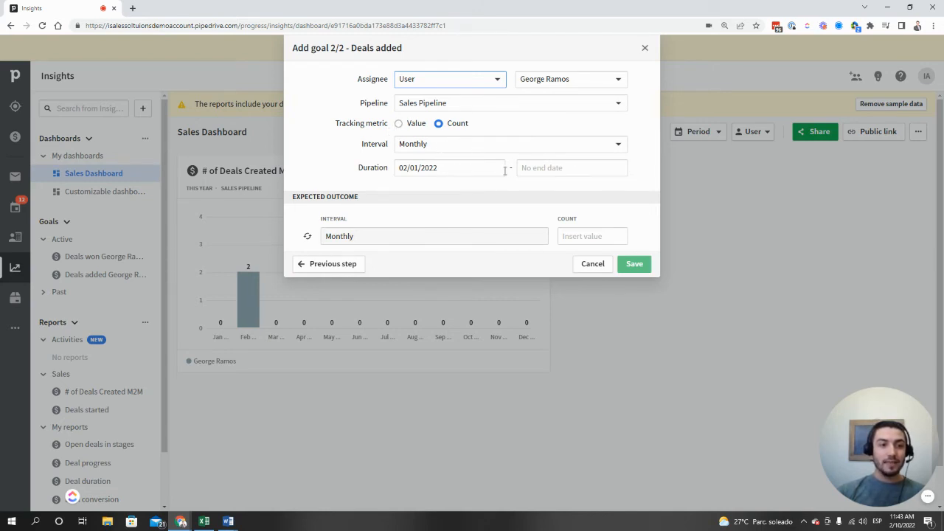
Set the end date of the goal's duration to 12/31/2022
left_click(536, 169)
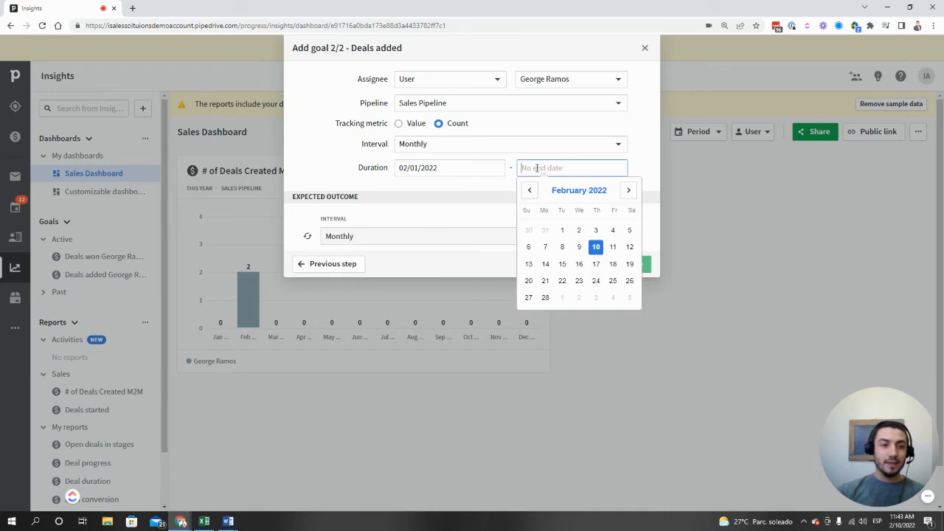
left_click(629, 192)
left_click(629, 192)
left_click(629, 191)
left_click(629, 192)
left_click(629, 191)
left_click(629, 192)
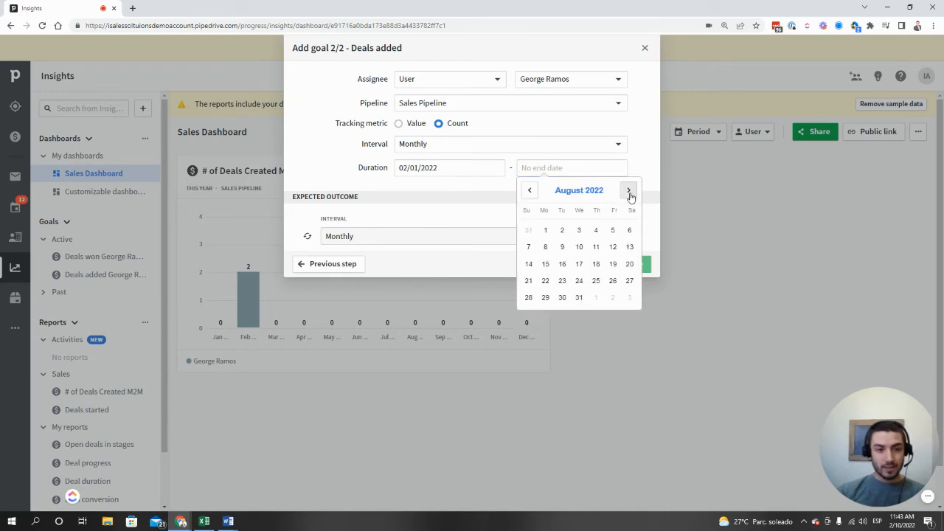
left_click(628, 191)
left_click(629, 192)
left_click(629, 191)
left_click(629, 192)
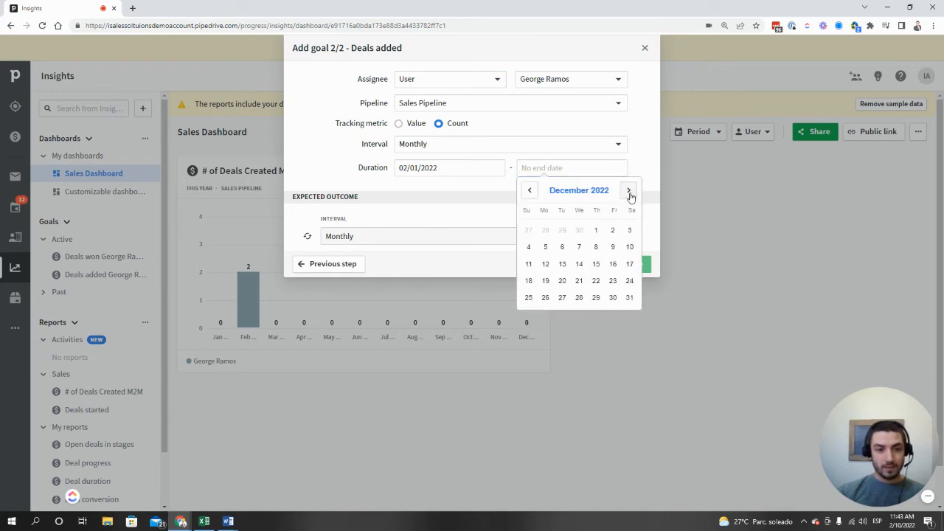
left_click(628, 297)
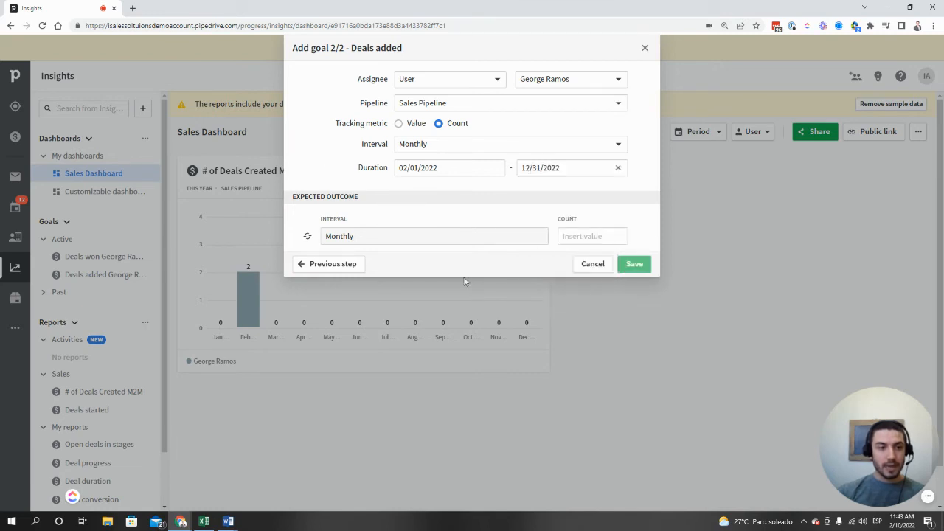
Set the goal's expected monthly count to 5 and try to save the goal
left_click(592, 237)
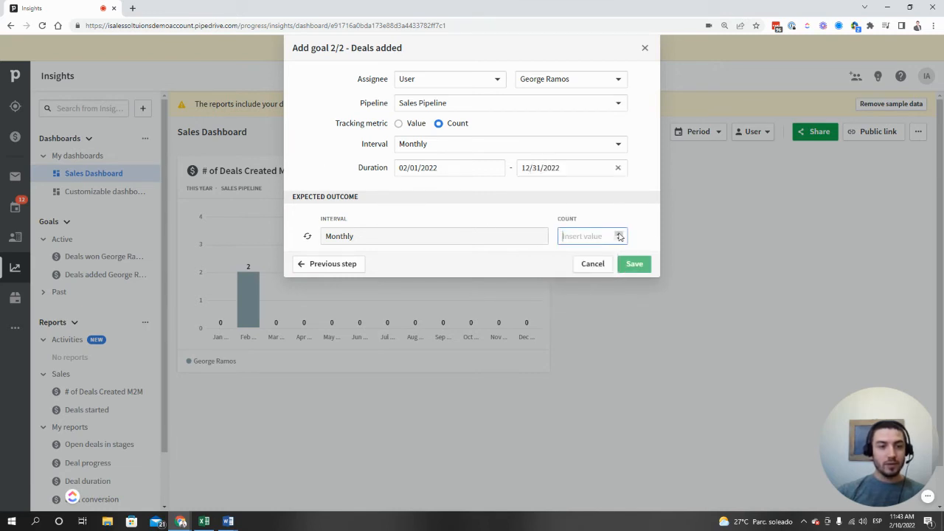
type("3")
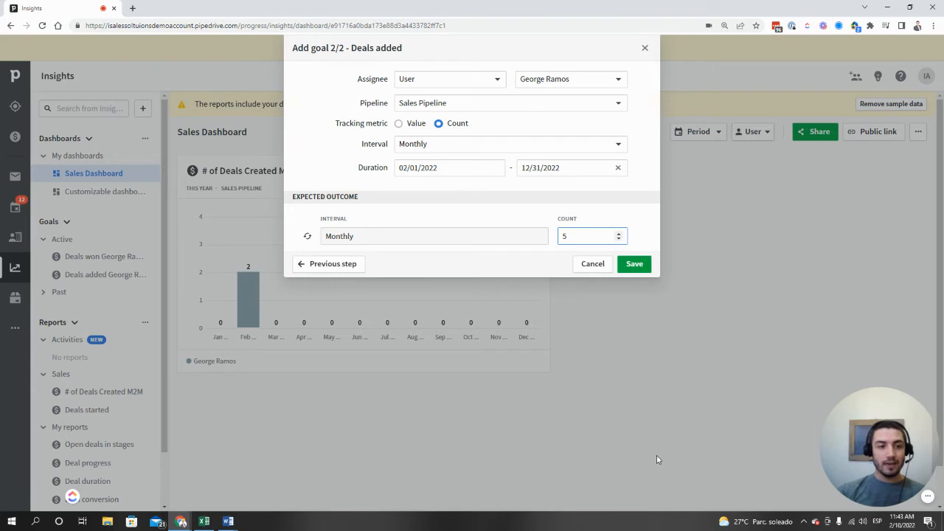
left_click(631, 264)
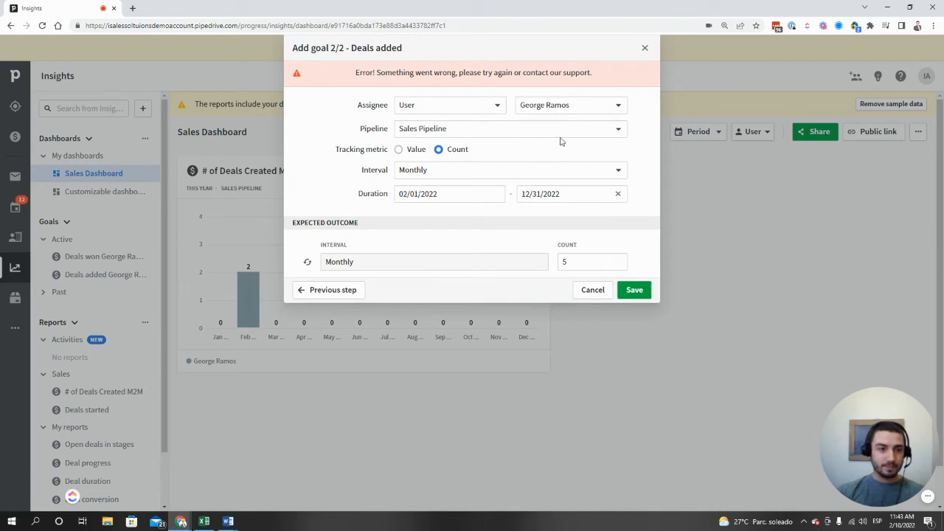
Change the goal's assignee to Company (everyone) and save the goal
left_click(498, 108)
left_click(476, 130)
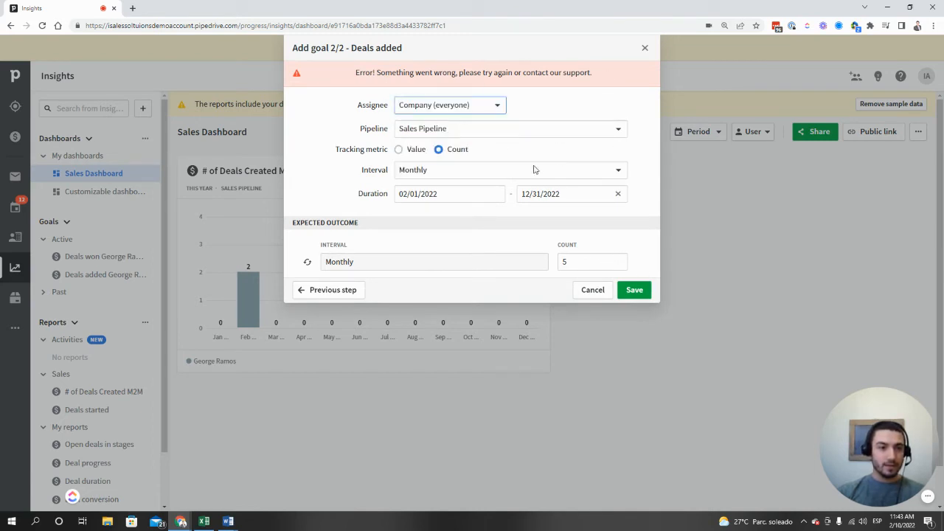
left_click(633, 288)
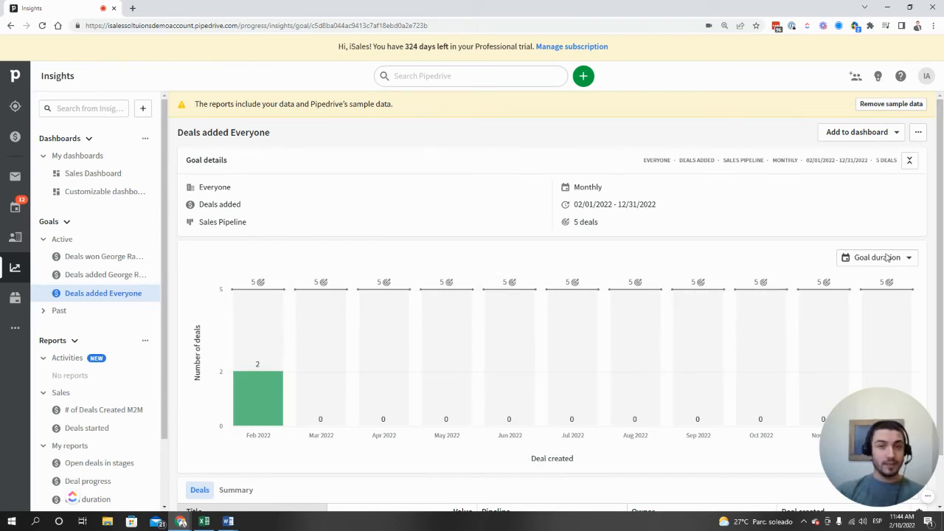
Add the Deals added Everyone goal to the Sales Dashboard, and close the dashboard list
left_click(892, 138)
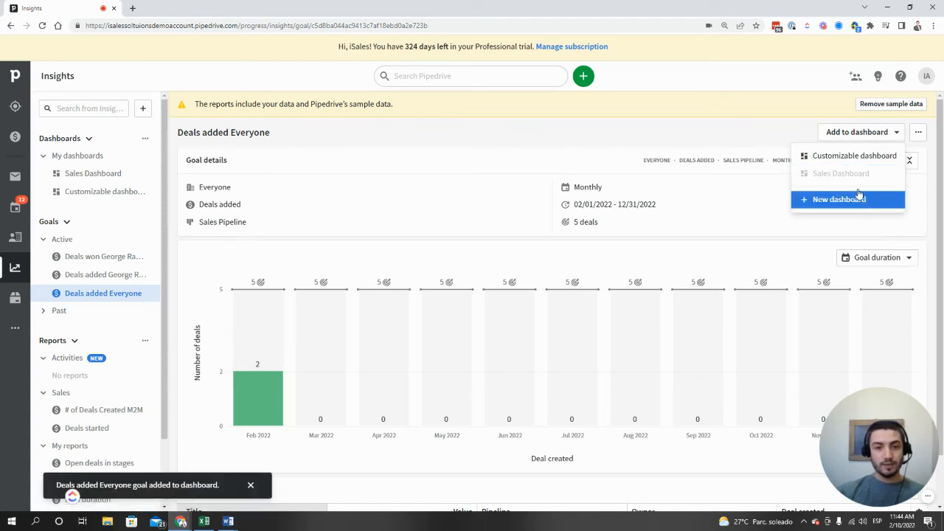
left_click(661, 116)
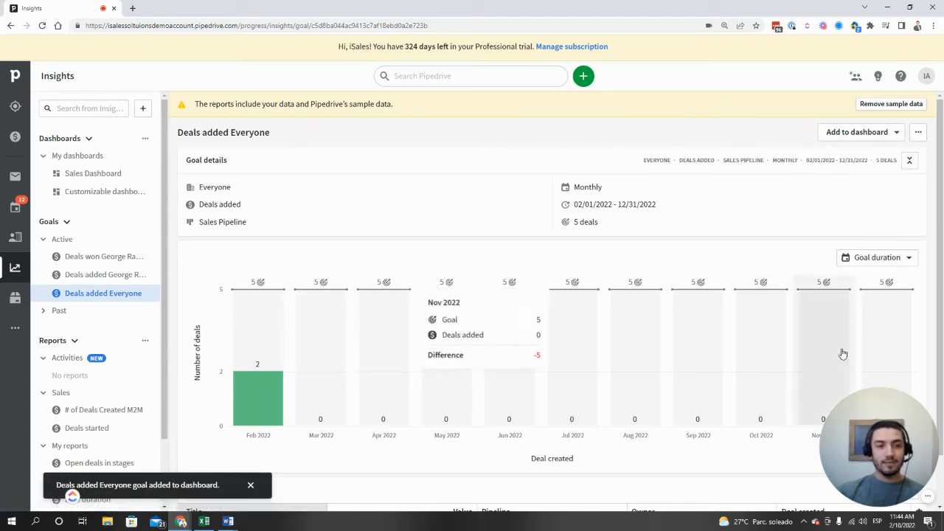
Inspect the February 2022 deals behind the Deals added Everyone goal chart, and close the deal list
left_click(275, 400)
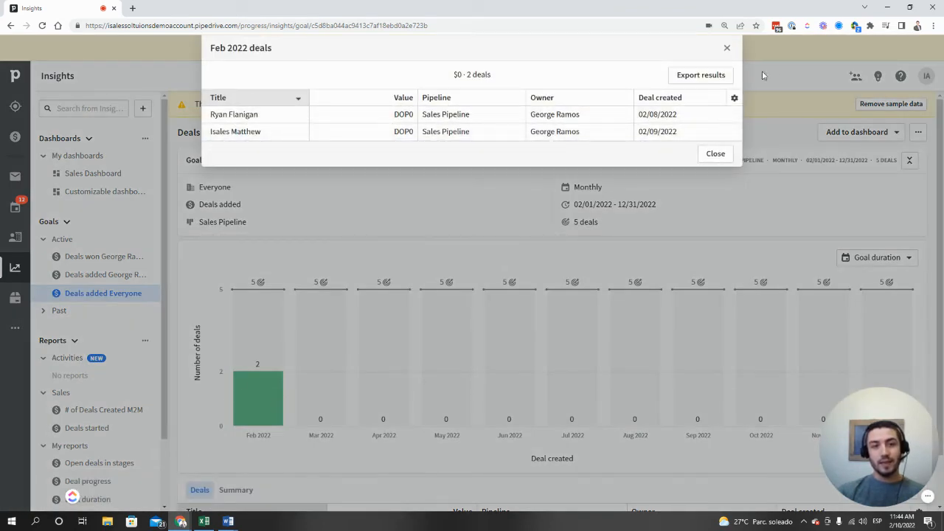
left_click(726, 47)
mouse_move(259, 406)
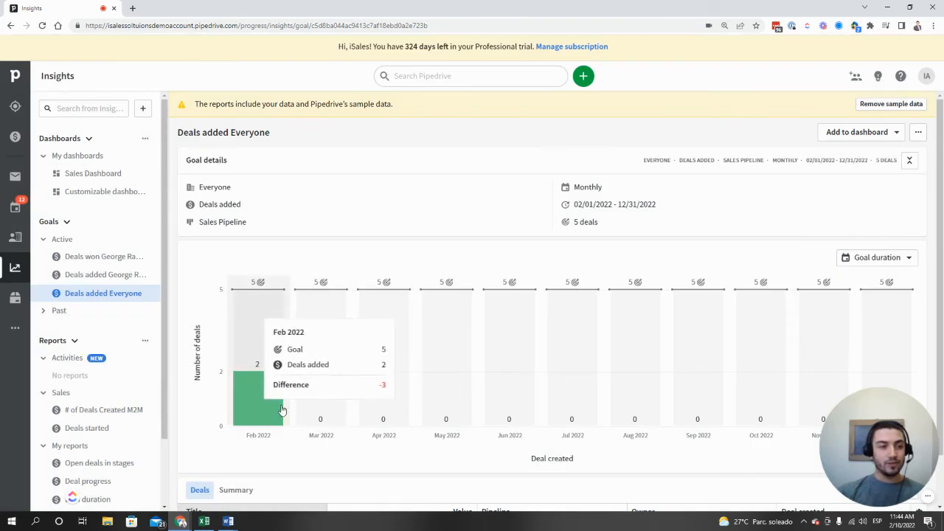
Open the Sales Dashboard and place the # of Deals Created M2M report beside the Deals added Everyone goal
left_click(105, 177)
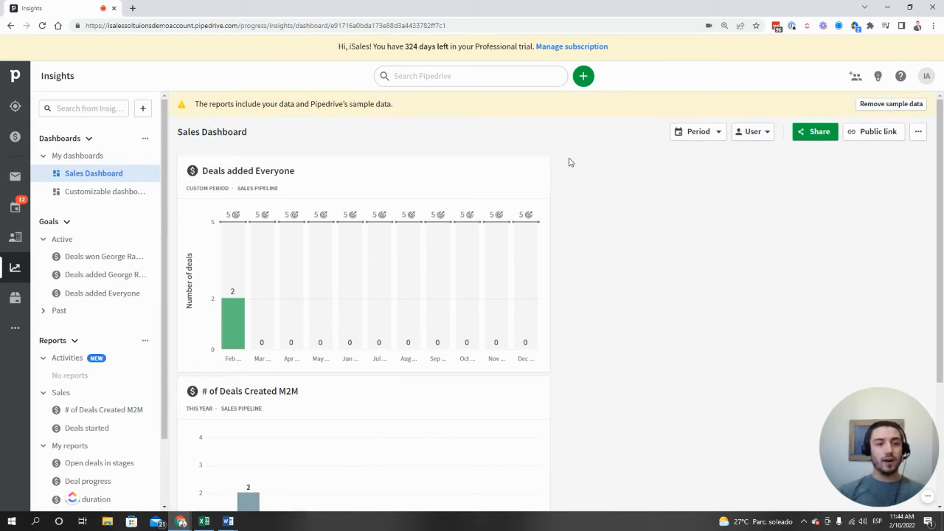
left_click_drag(531, 392, 892, 174)
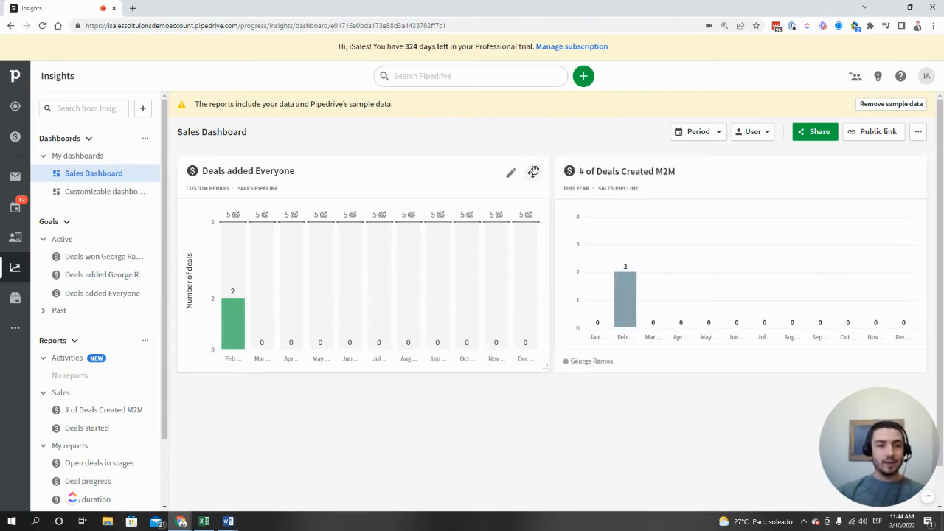
left_click_drag(532, 171, 499, 183)
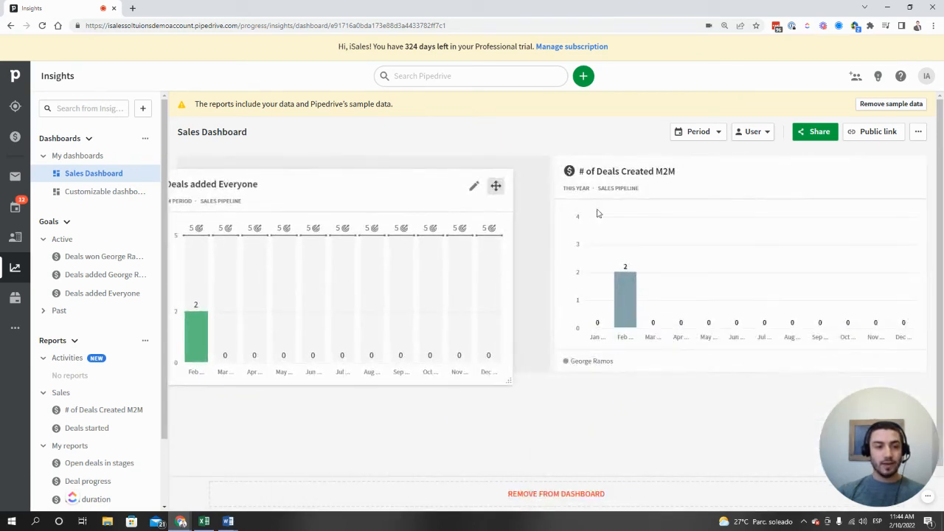
mouse_move(545, 367)
left_mouse_down()
mouse_move(514, 259)
mouse_move(295, 252)
mouse_move(328, 264)
mouse_move(937, 263)
mouse_move(579, 253)
mouse_move(524, 276)
mouse_move(524, 392)
mouse_move(539, 455)
mouse_move(544, 329)
mouse_move(539, 363)
mouse_move(549, 358)
left_mouse_up()
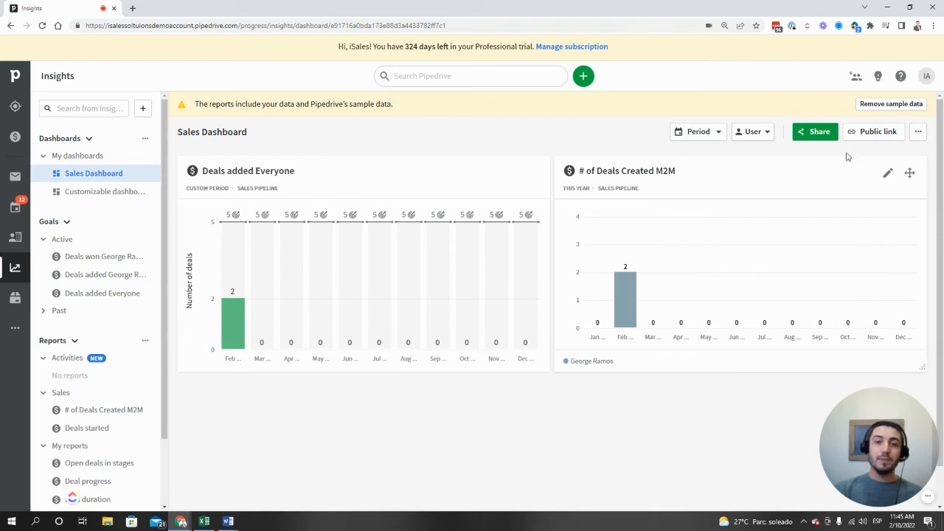
Share the Sales Dashboard with another company user as a viewer and save the sharing settings
left_click(826, 134)
left_click(480, 96)
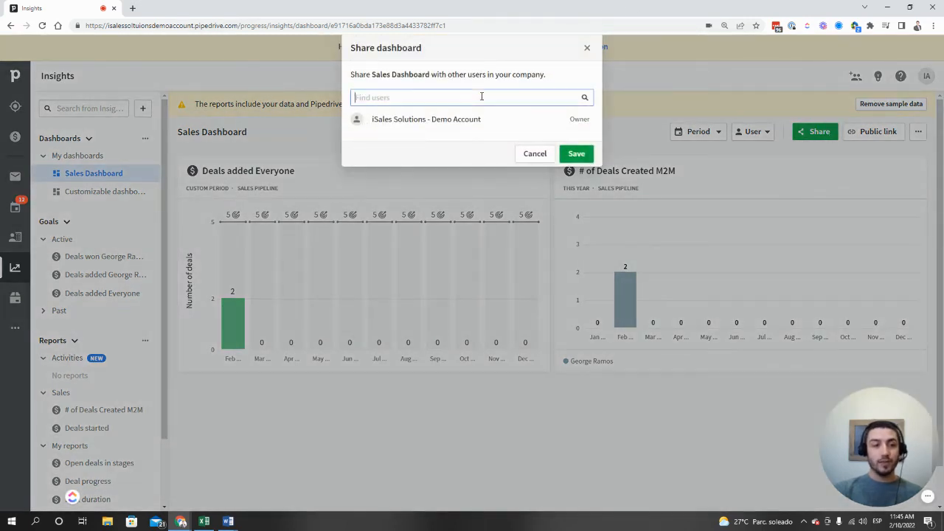
left_click(441, 148)
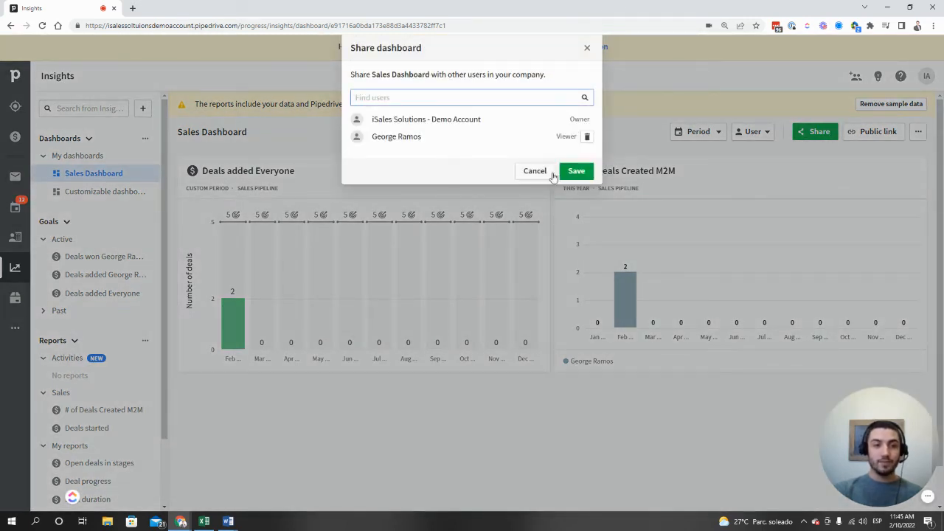
left_click(574, 171)
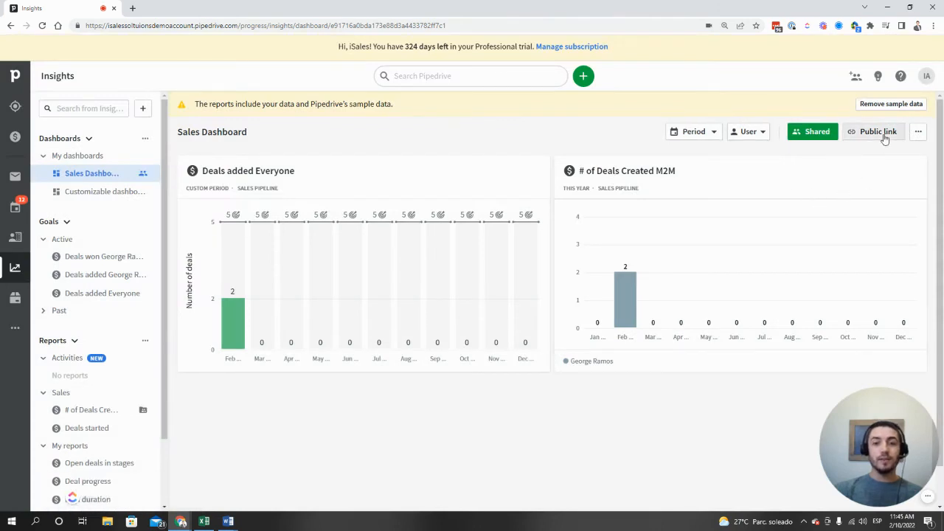
Generate a public link for the Sales Dashboard and copy it to the clipboard
left_click(882, 134)
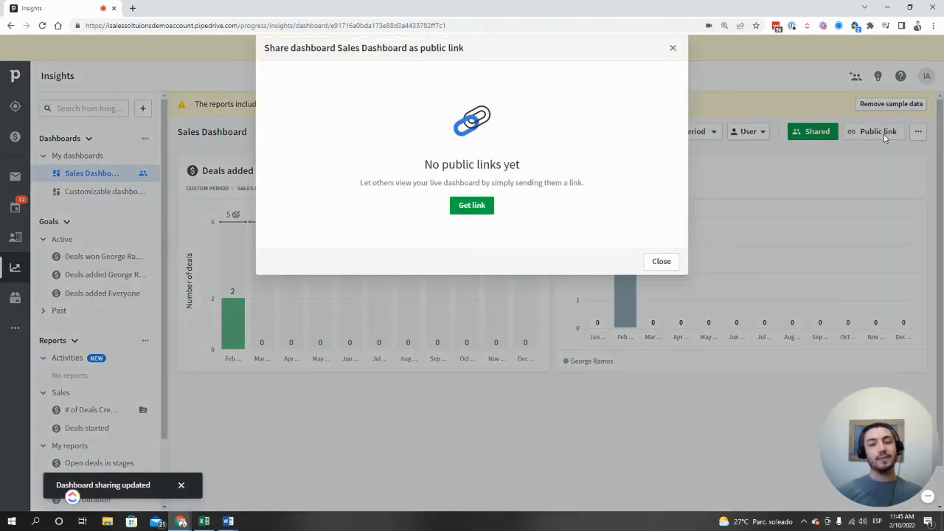
left_click(465, 209)
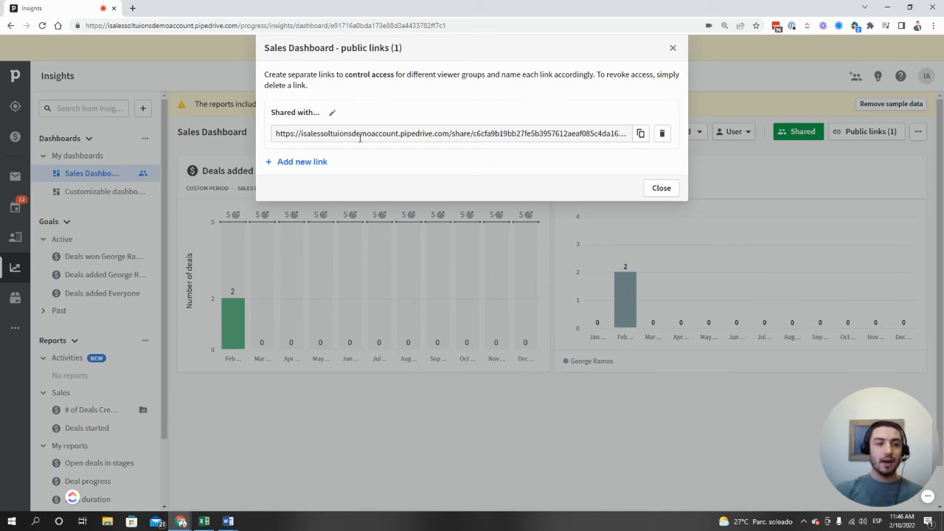
left_click(640, 133)
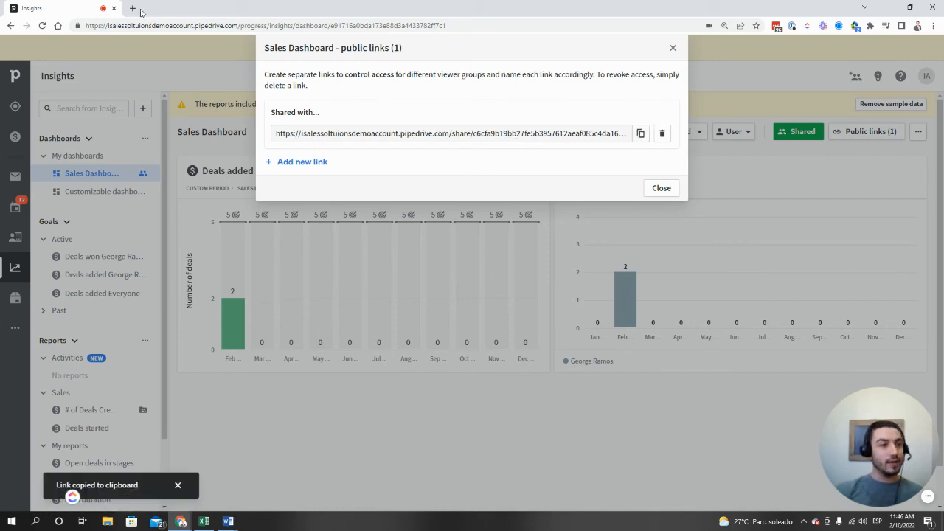
Check the shared Sales Dashboard by opening its public link in a new browser tab, and close that tab and the public links dialog
left_click(133, 9)
key("ctrl+v")
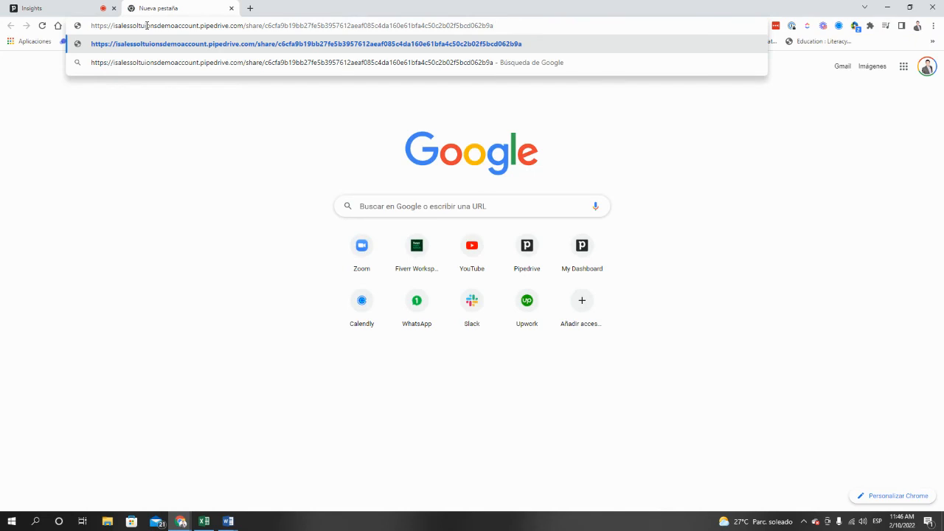
key("Return")
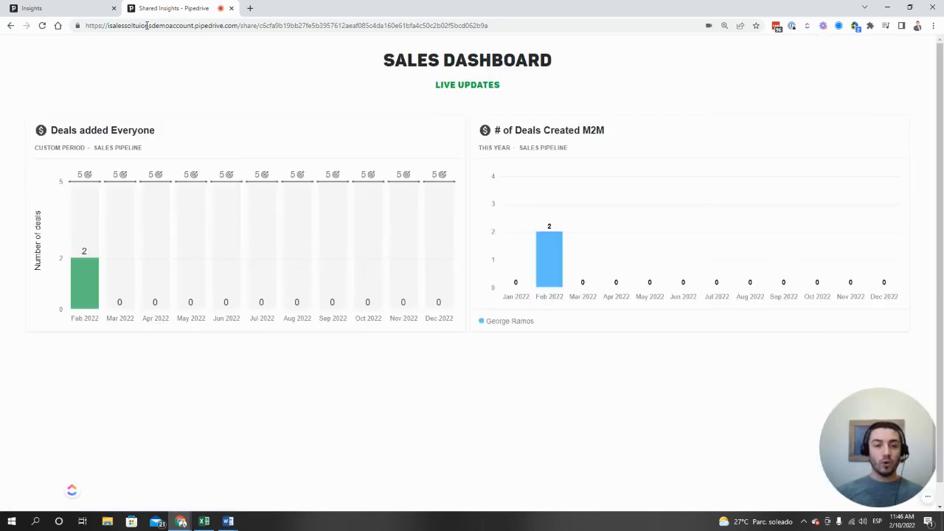
mouse_move(553, 246)
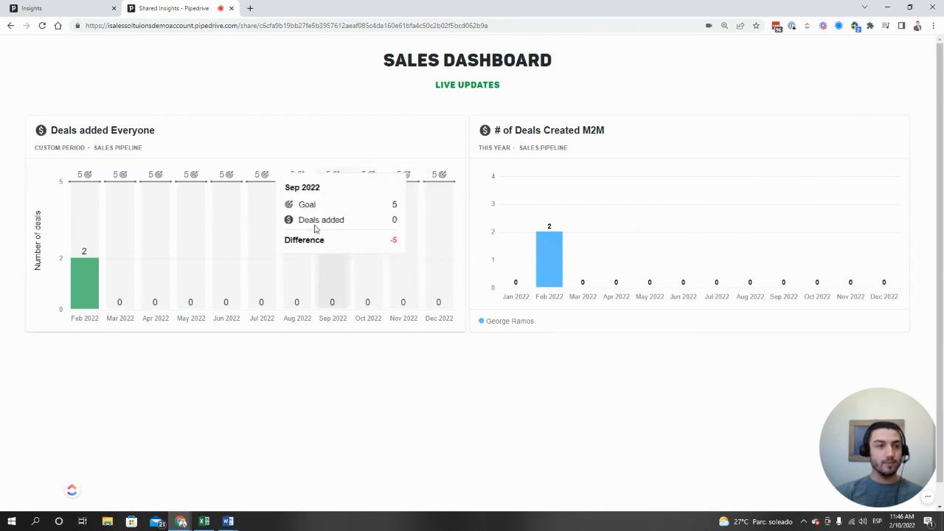
left_click(231, 8)
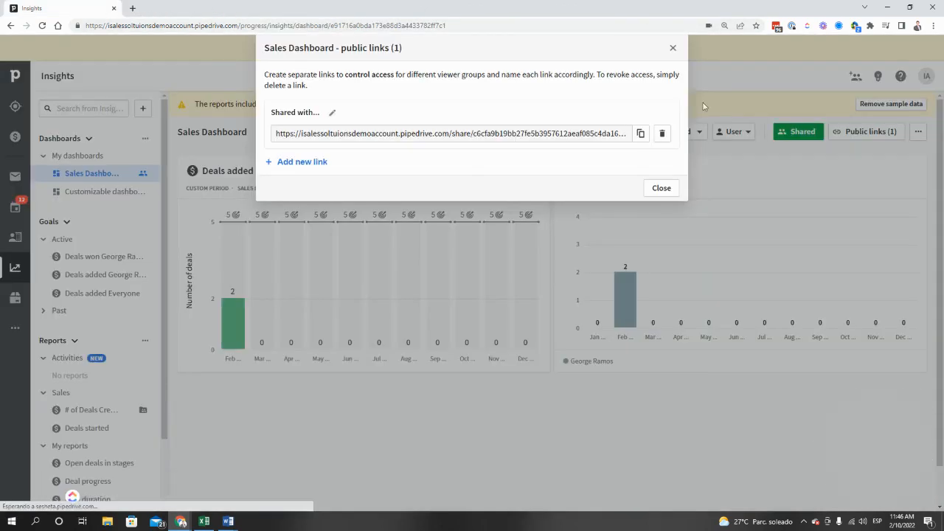
left_click(671, 51)
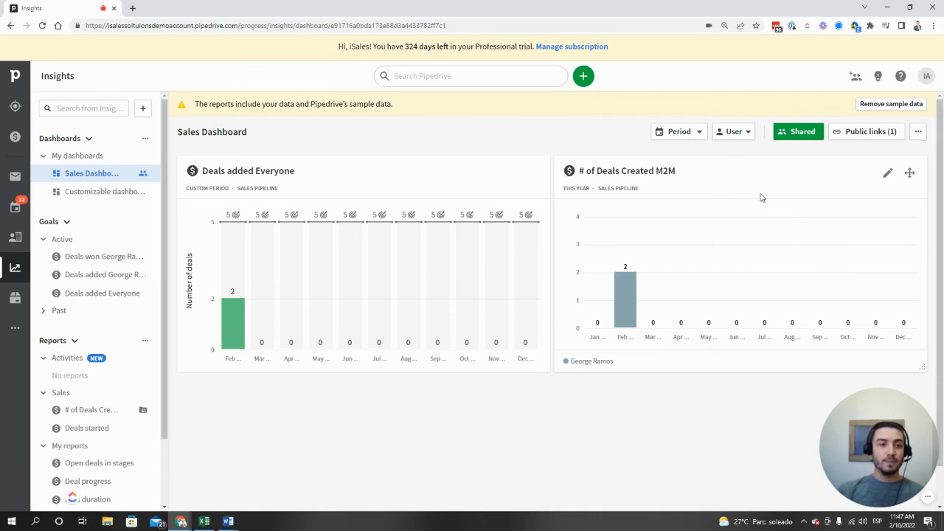
Filter the Sales Dashboard's period to This week
left_click(690, 138)
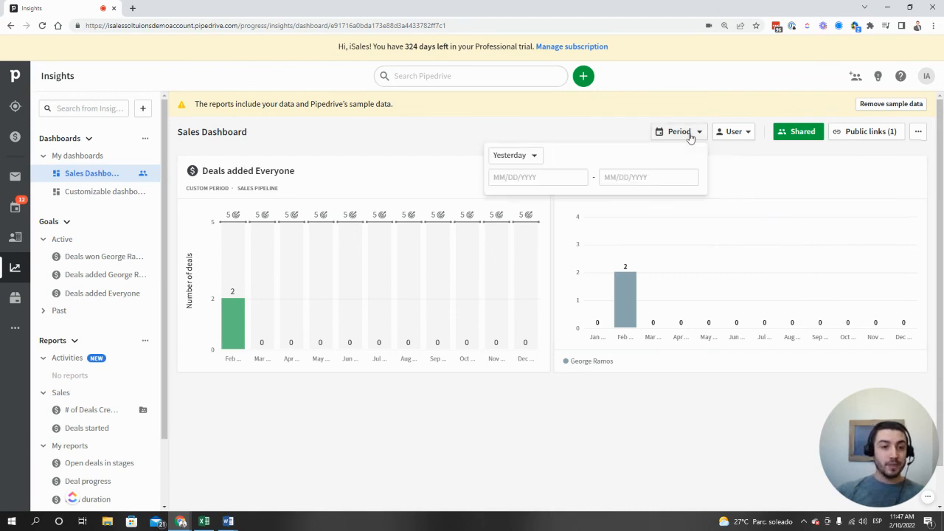
left_click(531, 155)
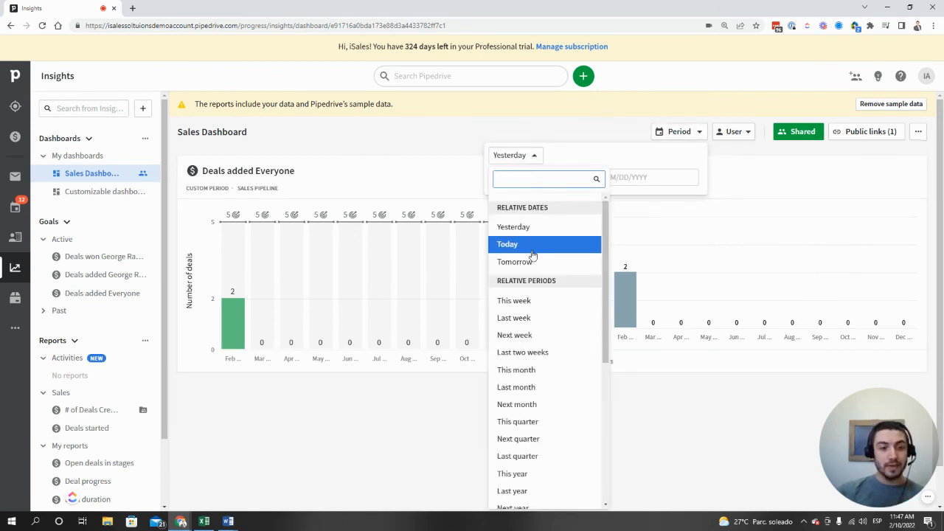
left_click(525, 300)
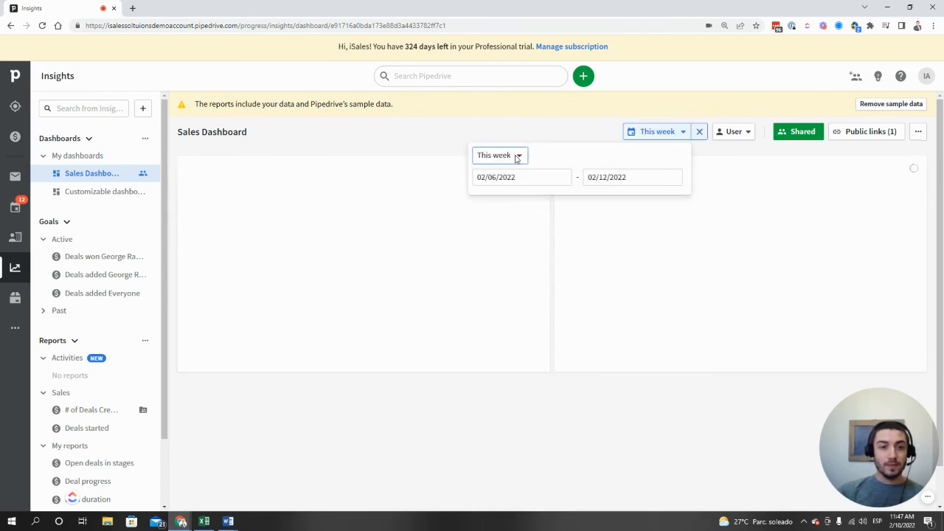
left_click(538, 120)
Filter the Sales Dashboard by a single sales user, and clear both the user and period filters
left_click(745, 134)
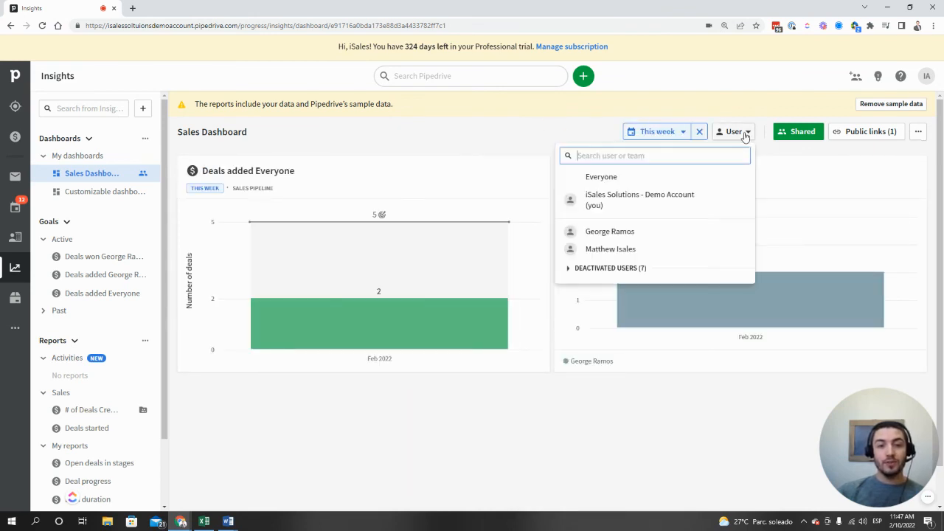
left_click(686, 230)
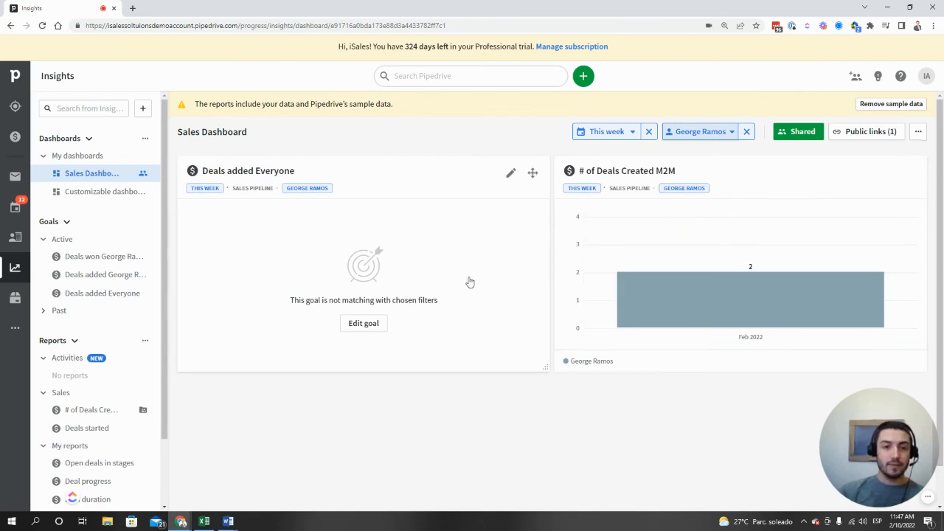
left_click(747, 132)
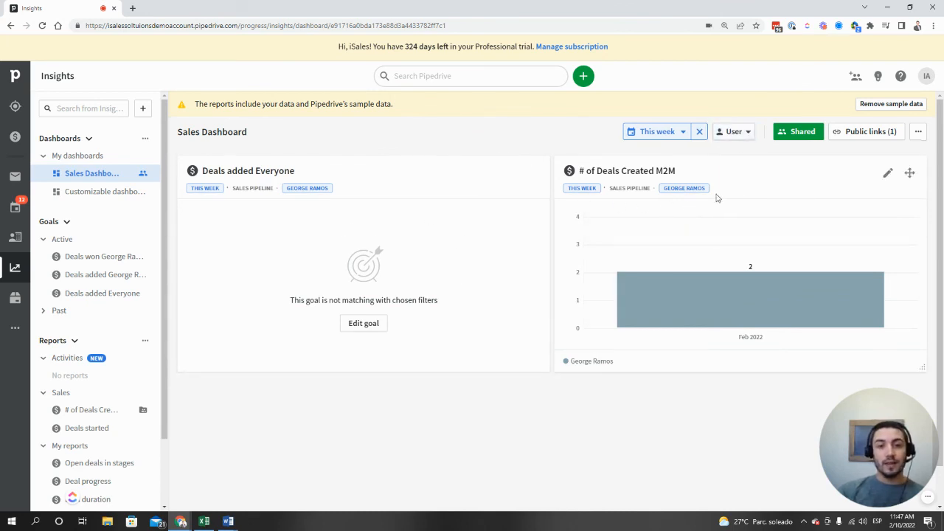
left_click(699, 132)
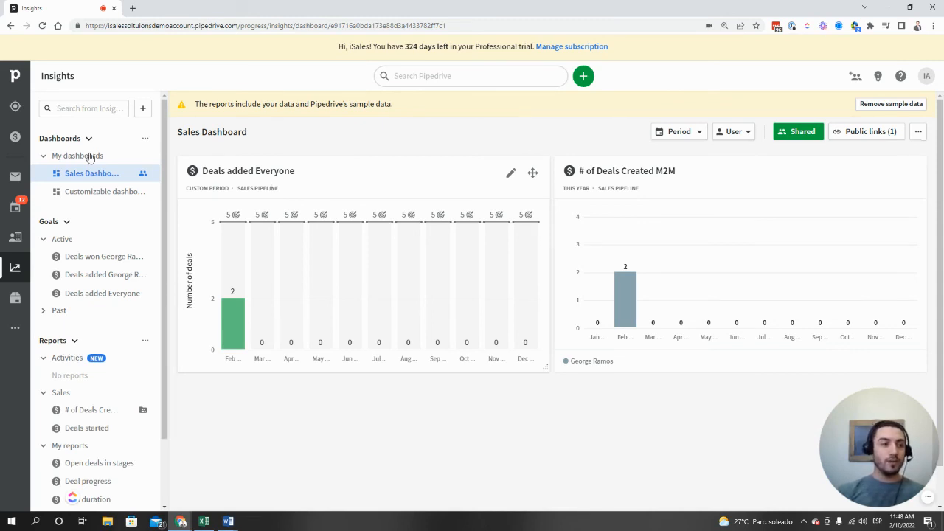
View the Deals pipeline and the People contacts page, and return to Insights
left_click(15, 137)
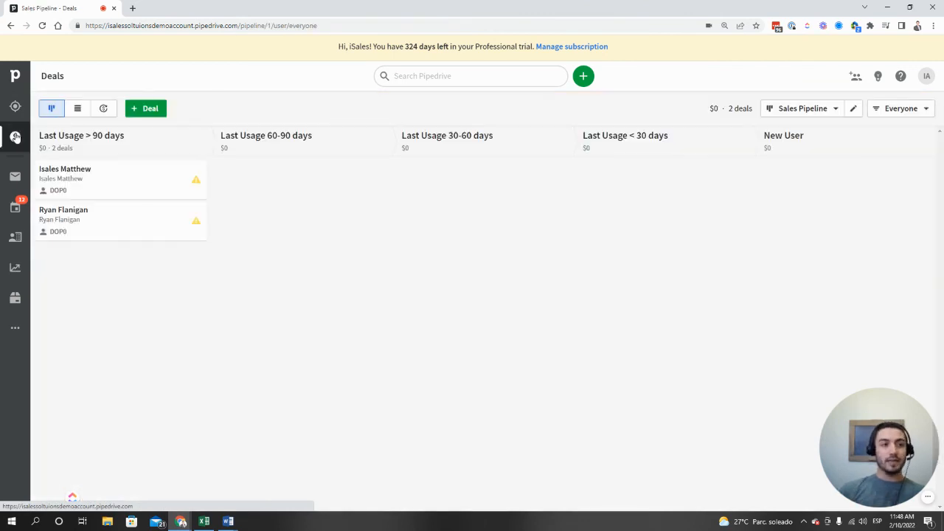
left_click(12, 237)
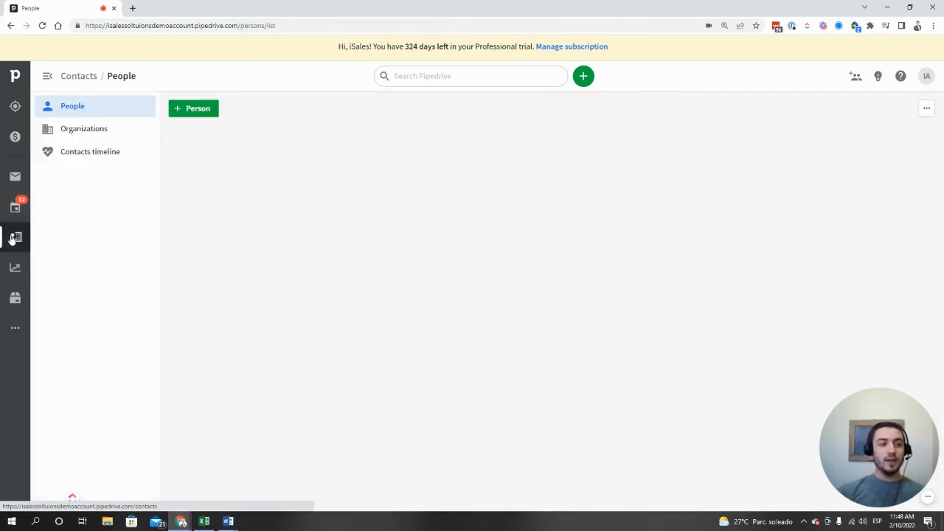
left_click(16, 266)
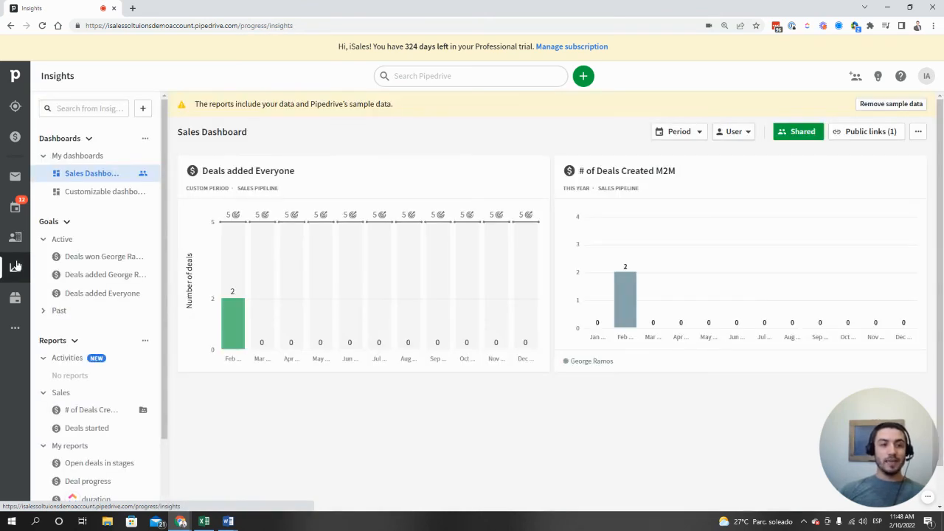